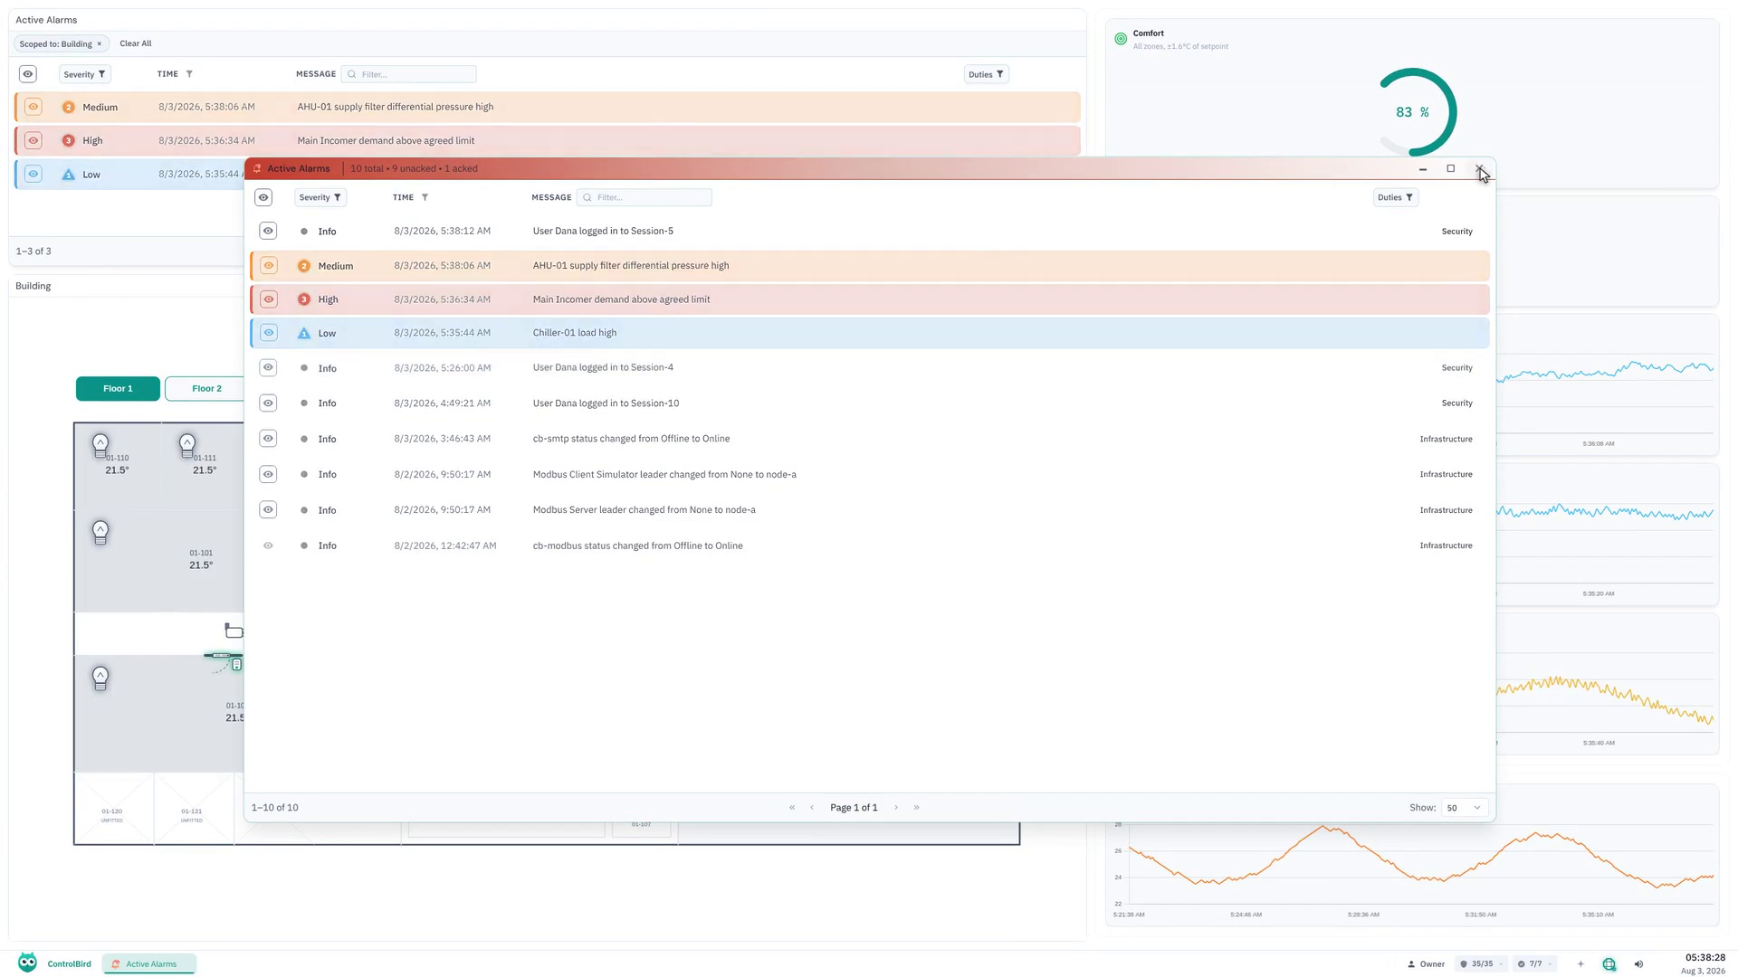
Close the active alarms list and start a new SMTP Email integration from the Device Manager.
left_click(1480, 170)
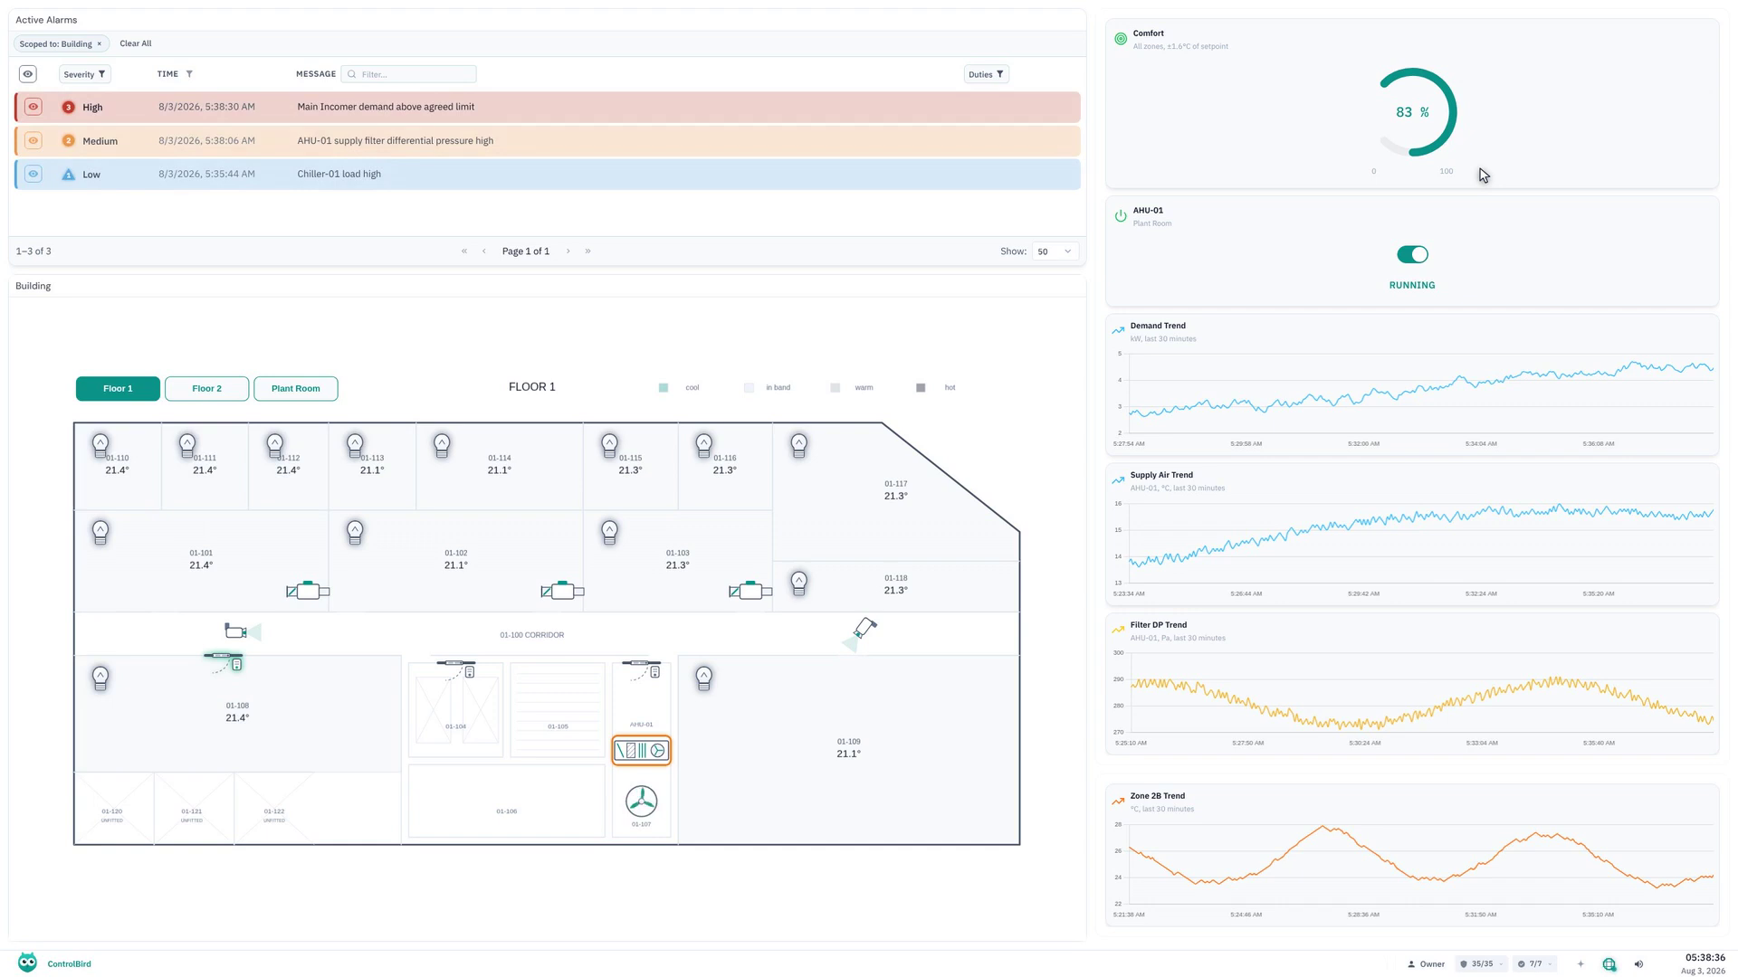
left_click(27, 963)
left_click(67, 312)
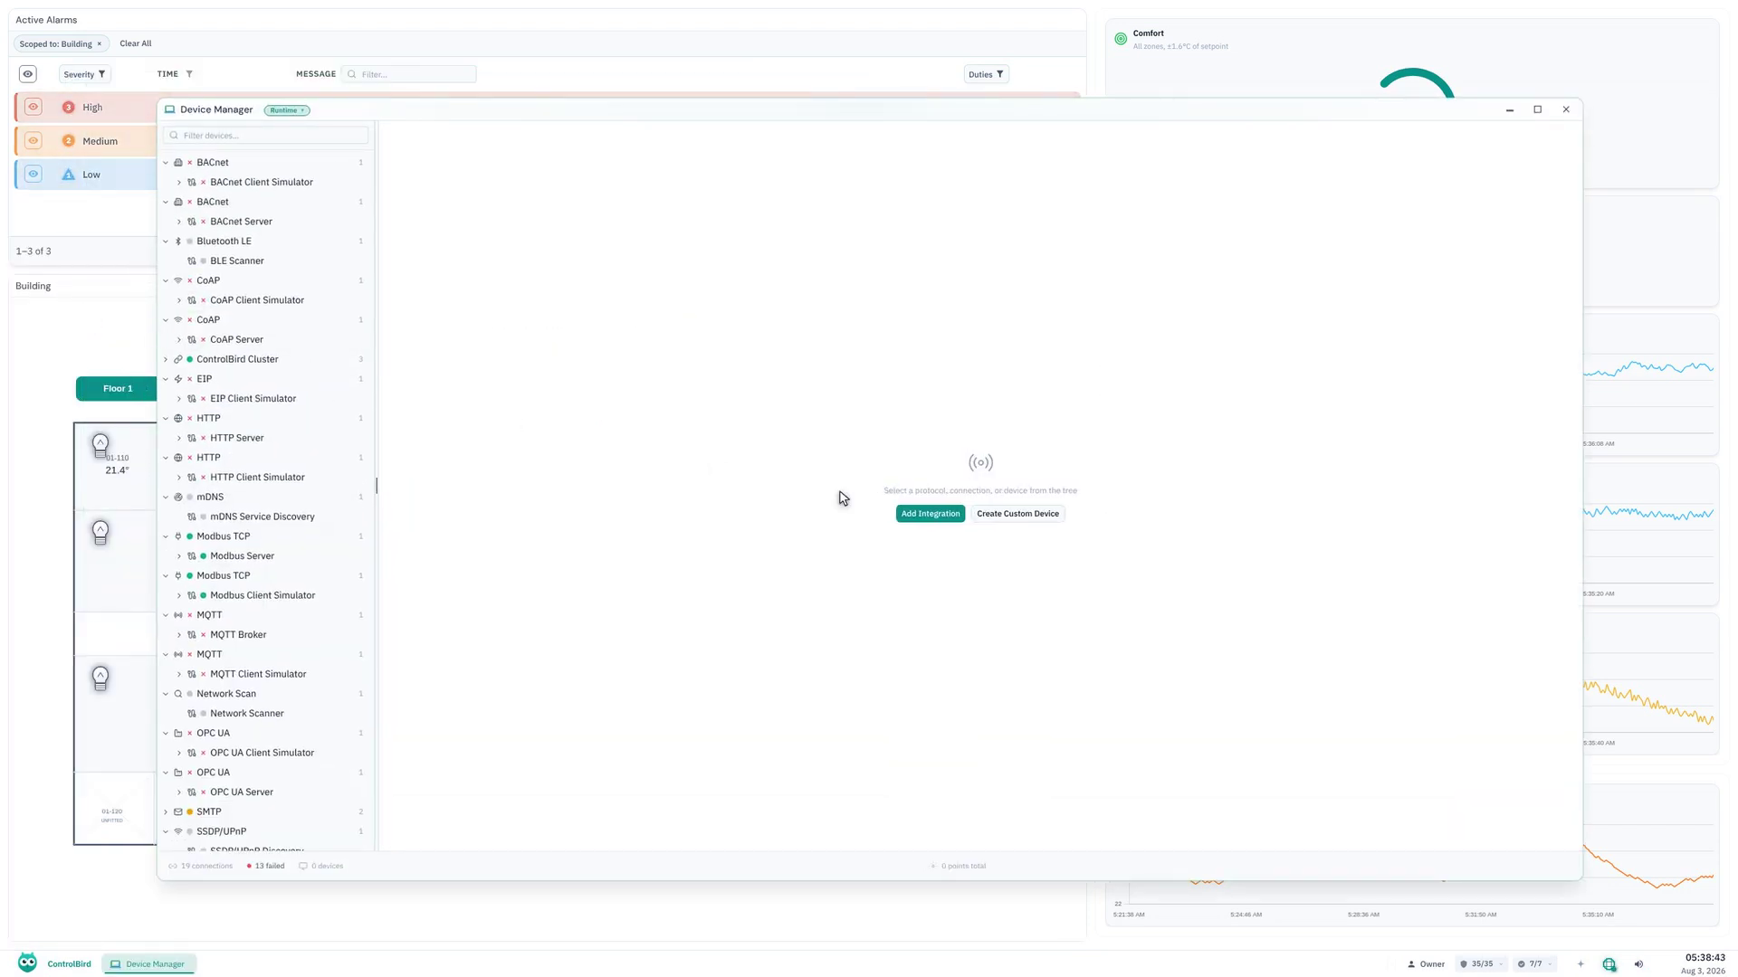
left_click(932, 516)
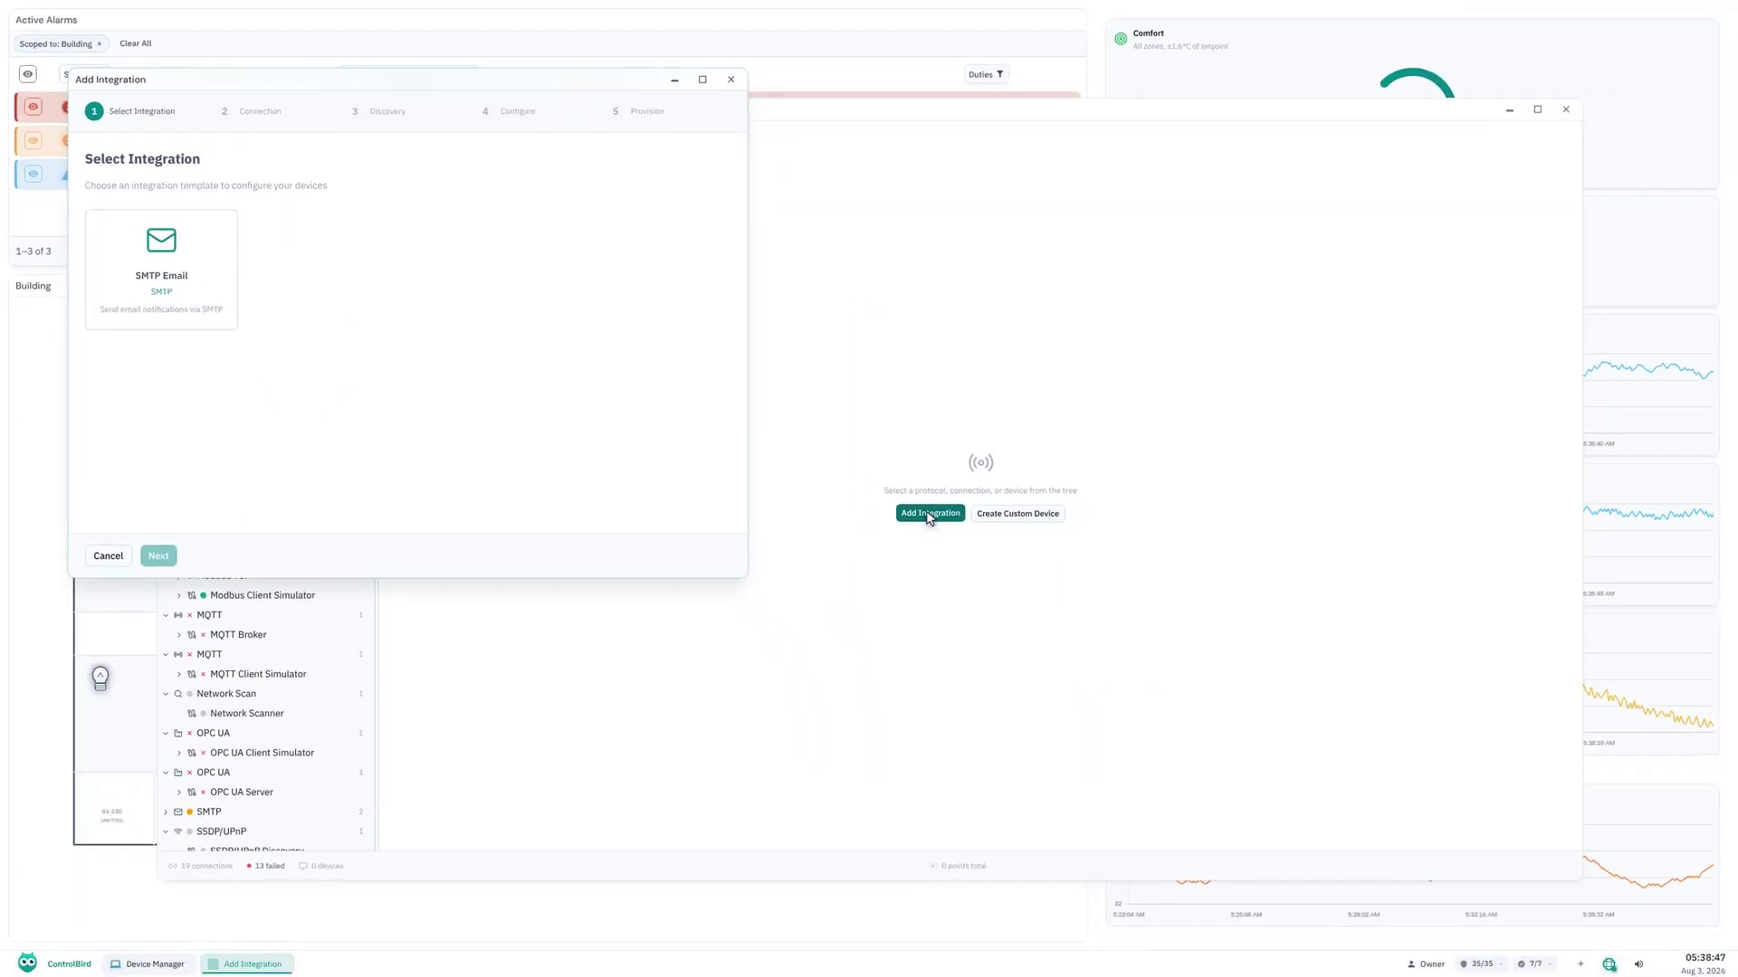
left_click(163, 276)
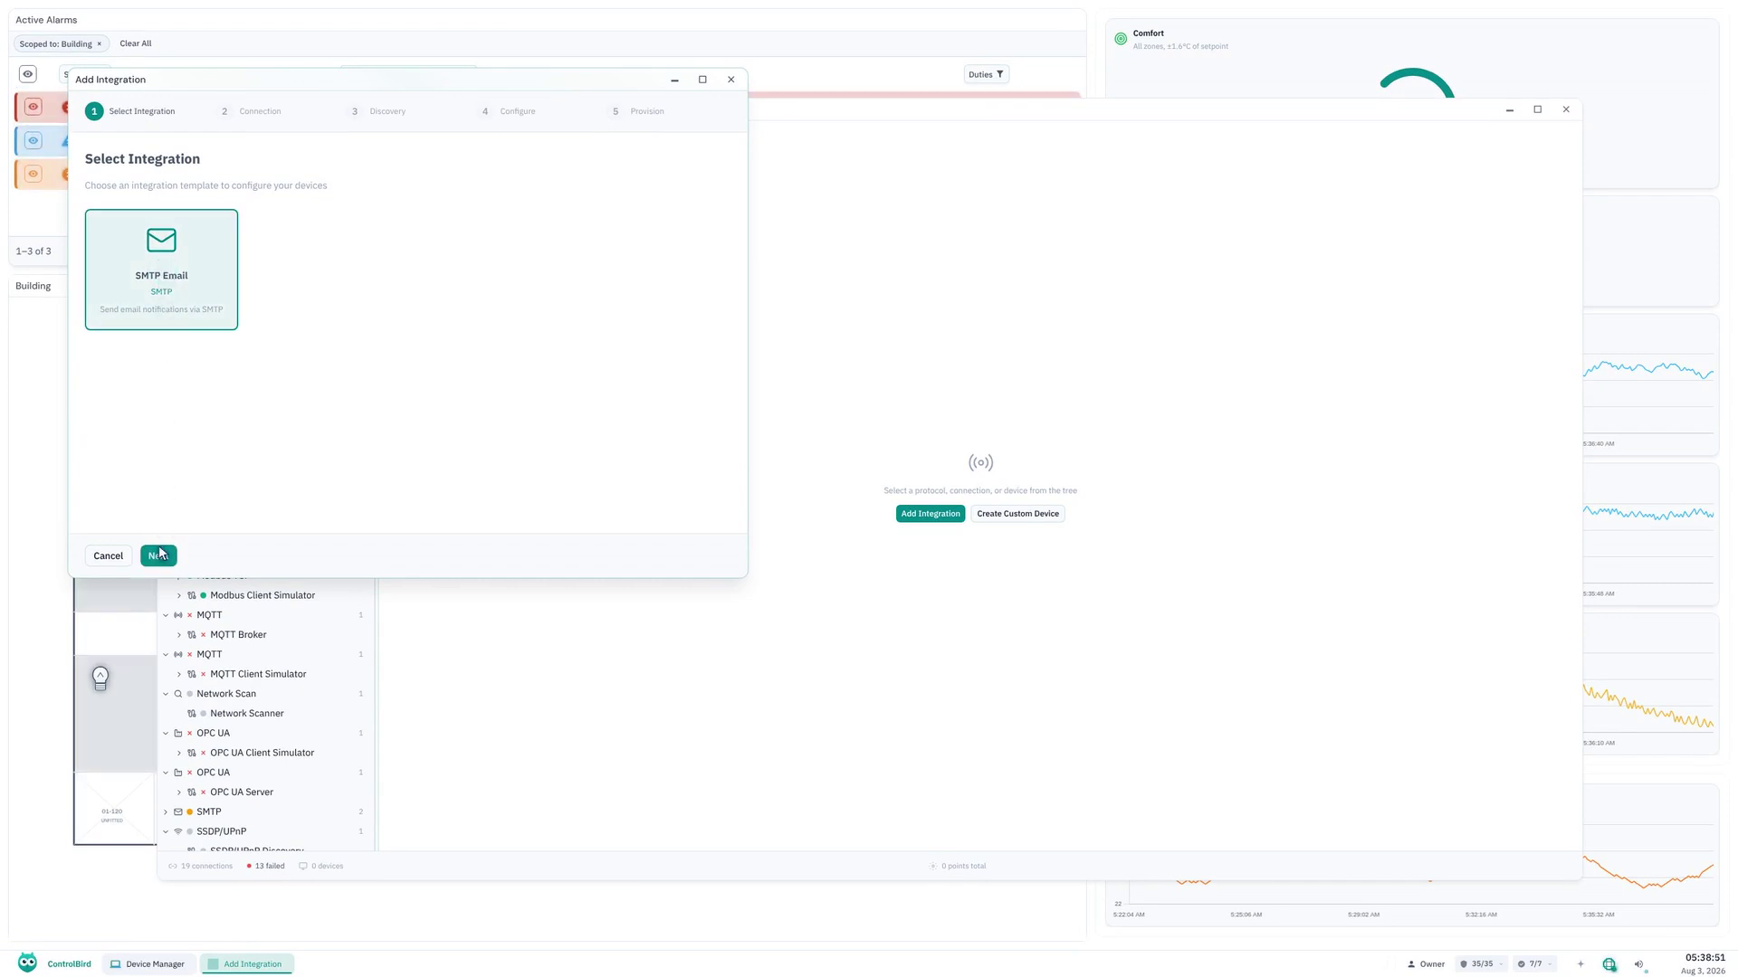
left_click(160, 555)
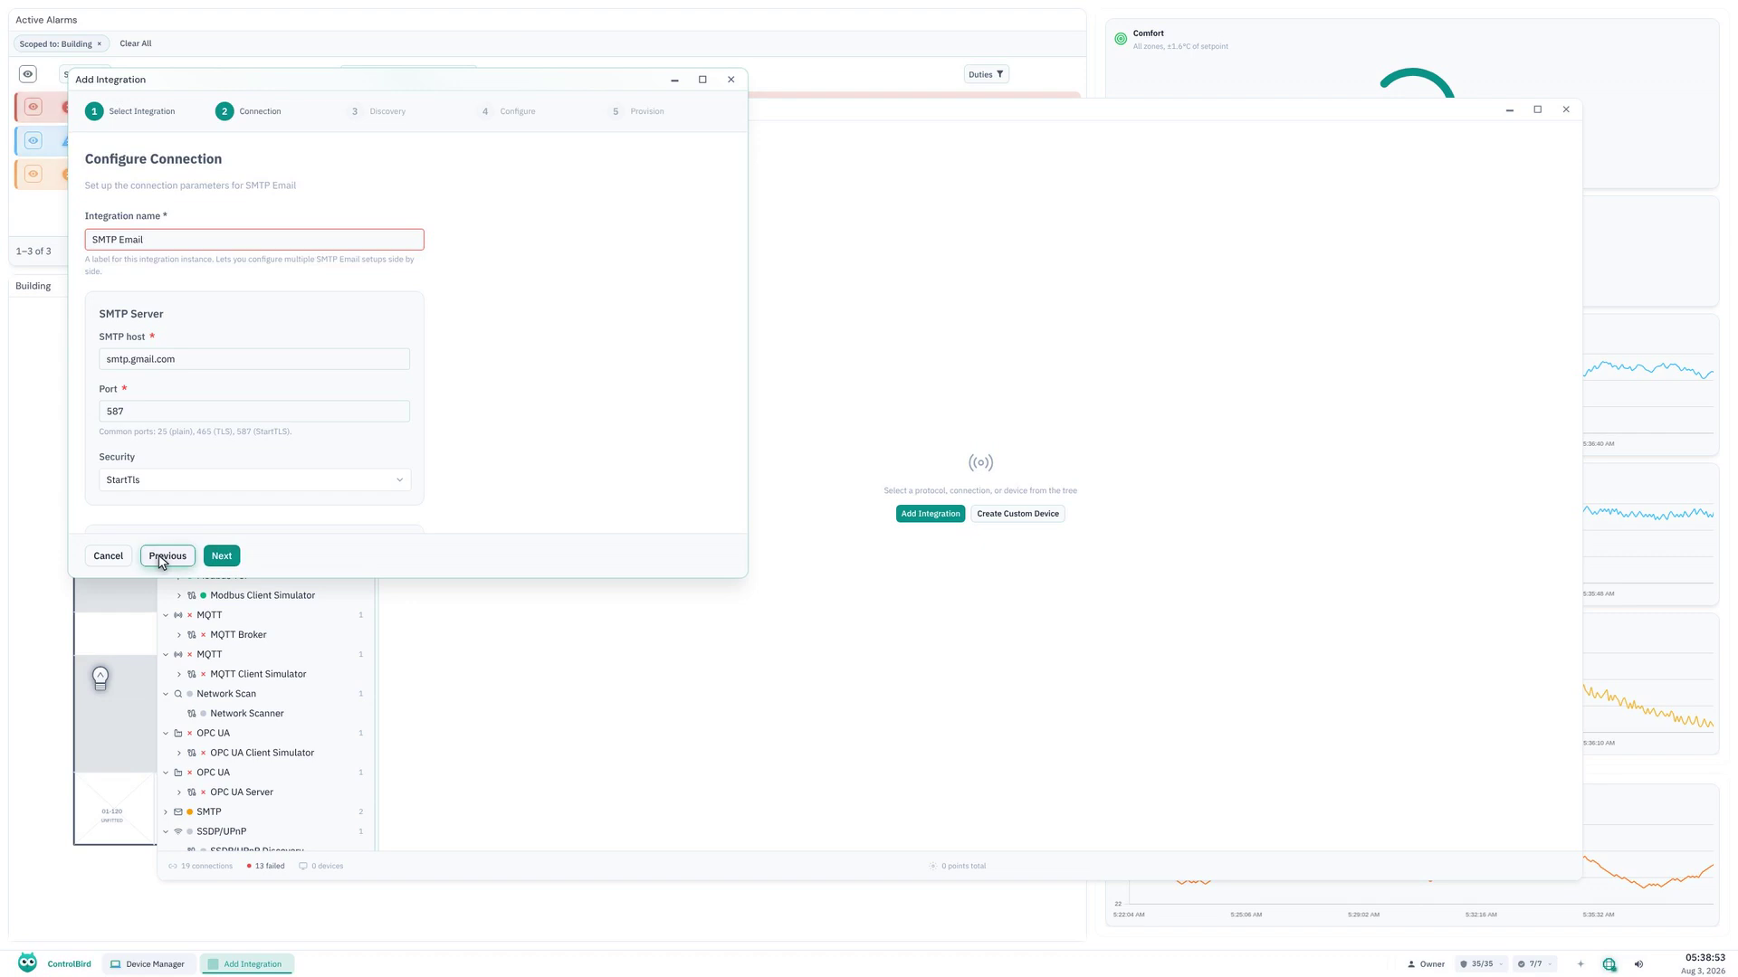
Name the integration Site Mail.
left_click(255, 240)
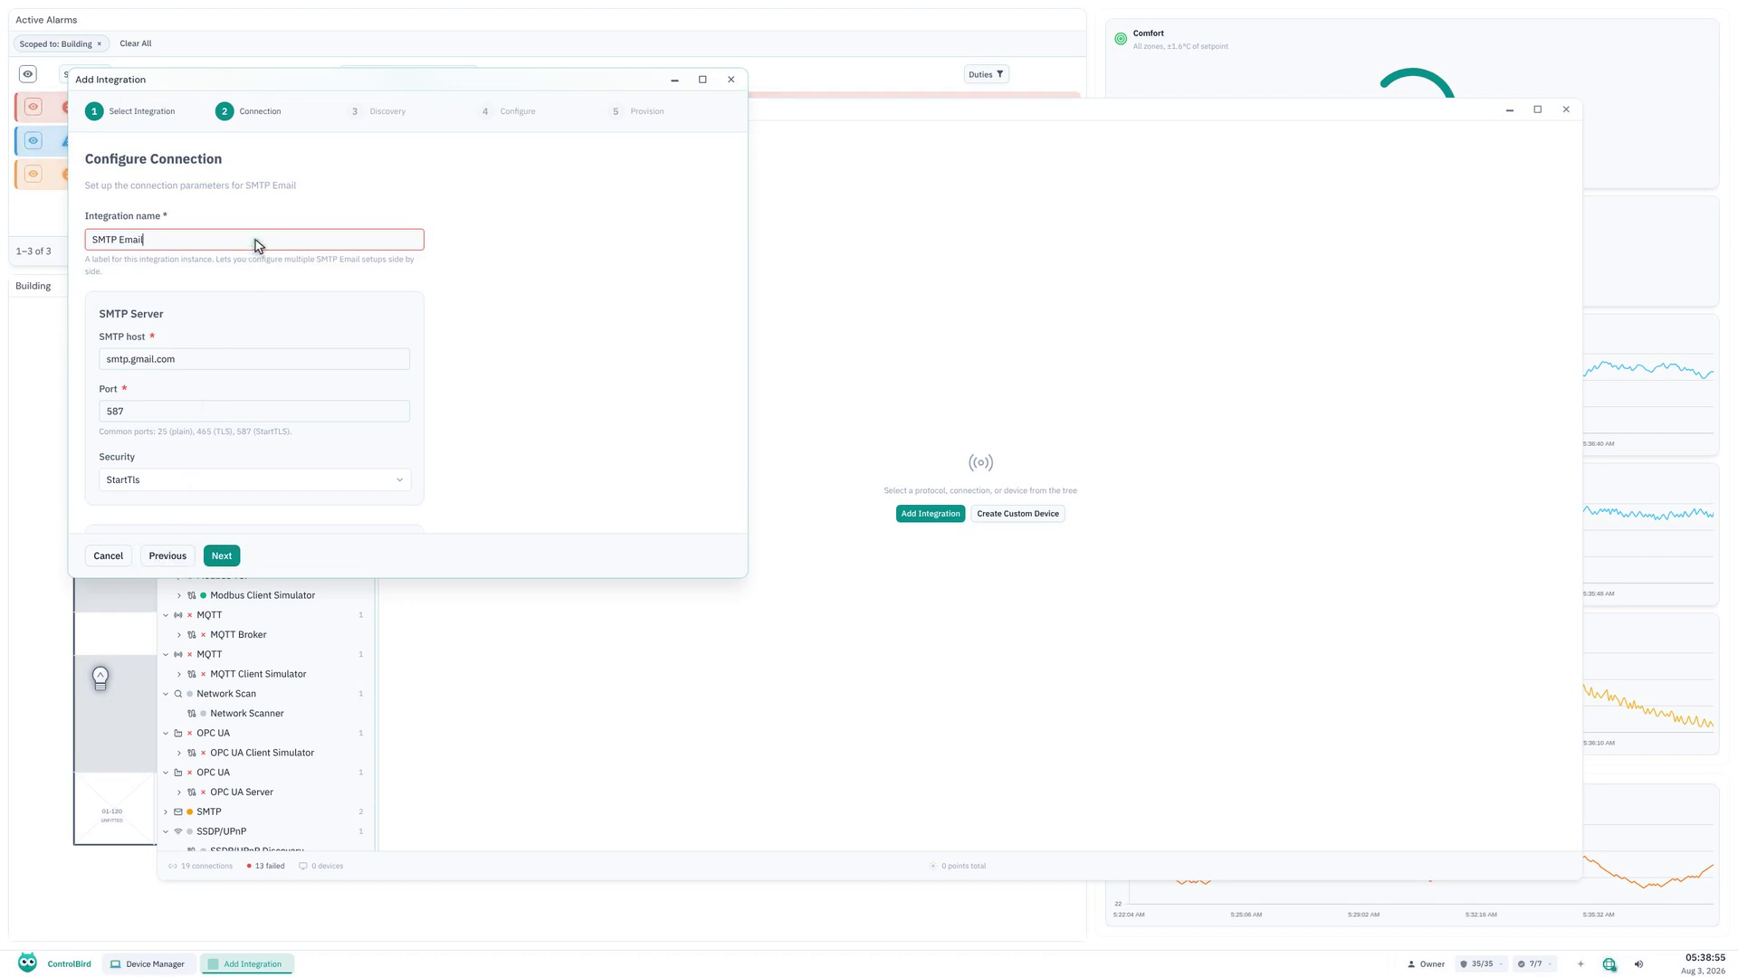
key("ctrl+a")
key("BackSpace")
type("Site Mail")
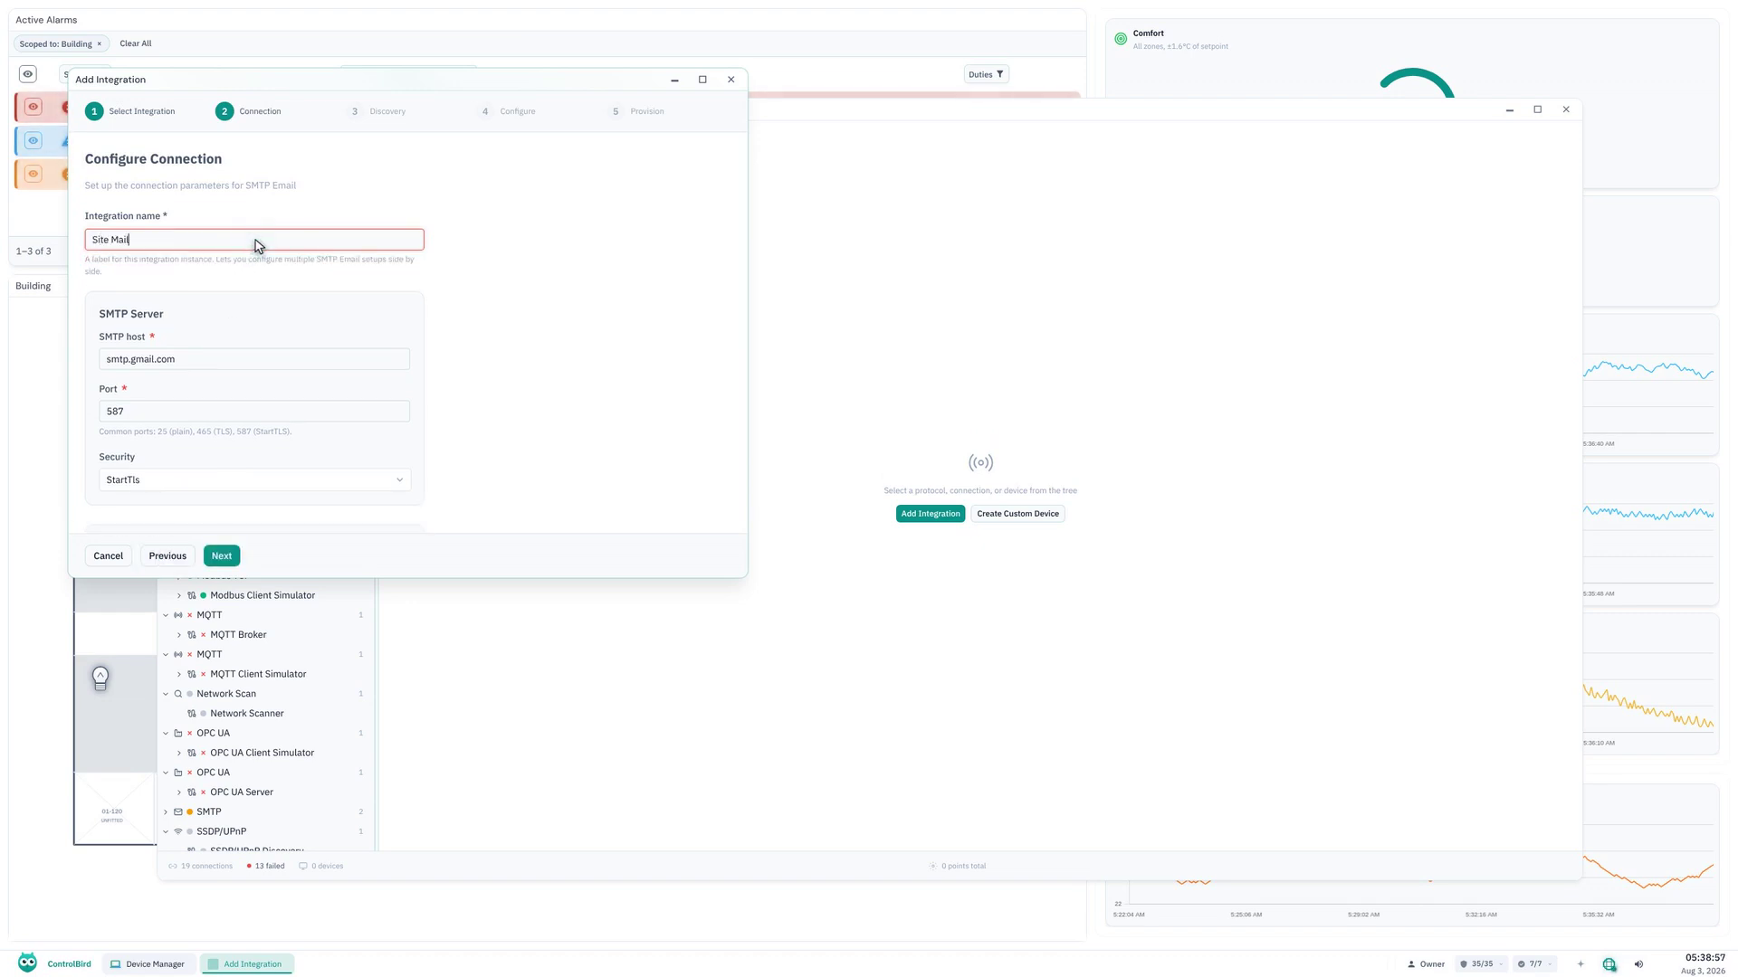
Set the SMTP server to host 127.0.0.1, port 2525, with security None.
left_click(257, 362)
key("ctrl+a")
key("BackSpace")
type("127.0.0.1")
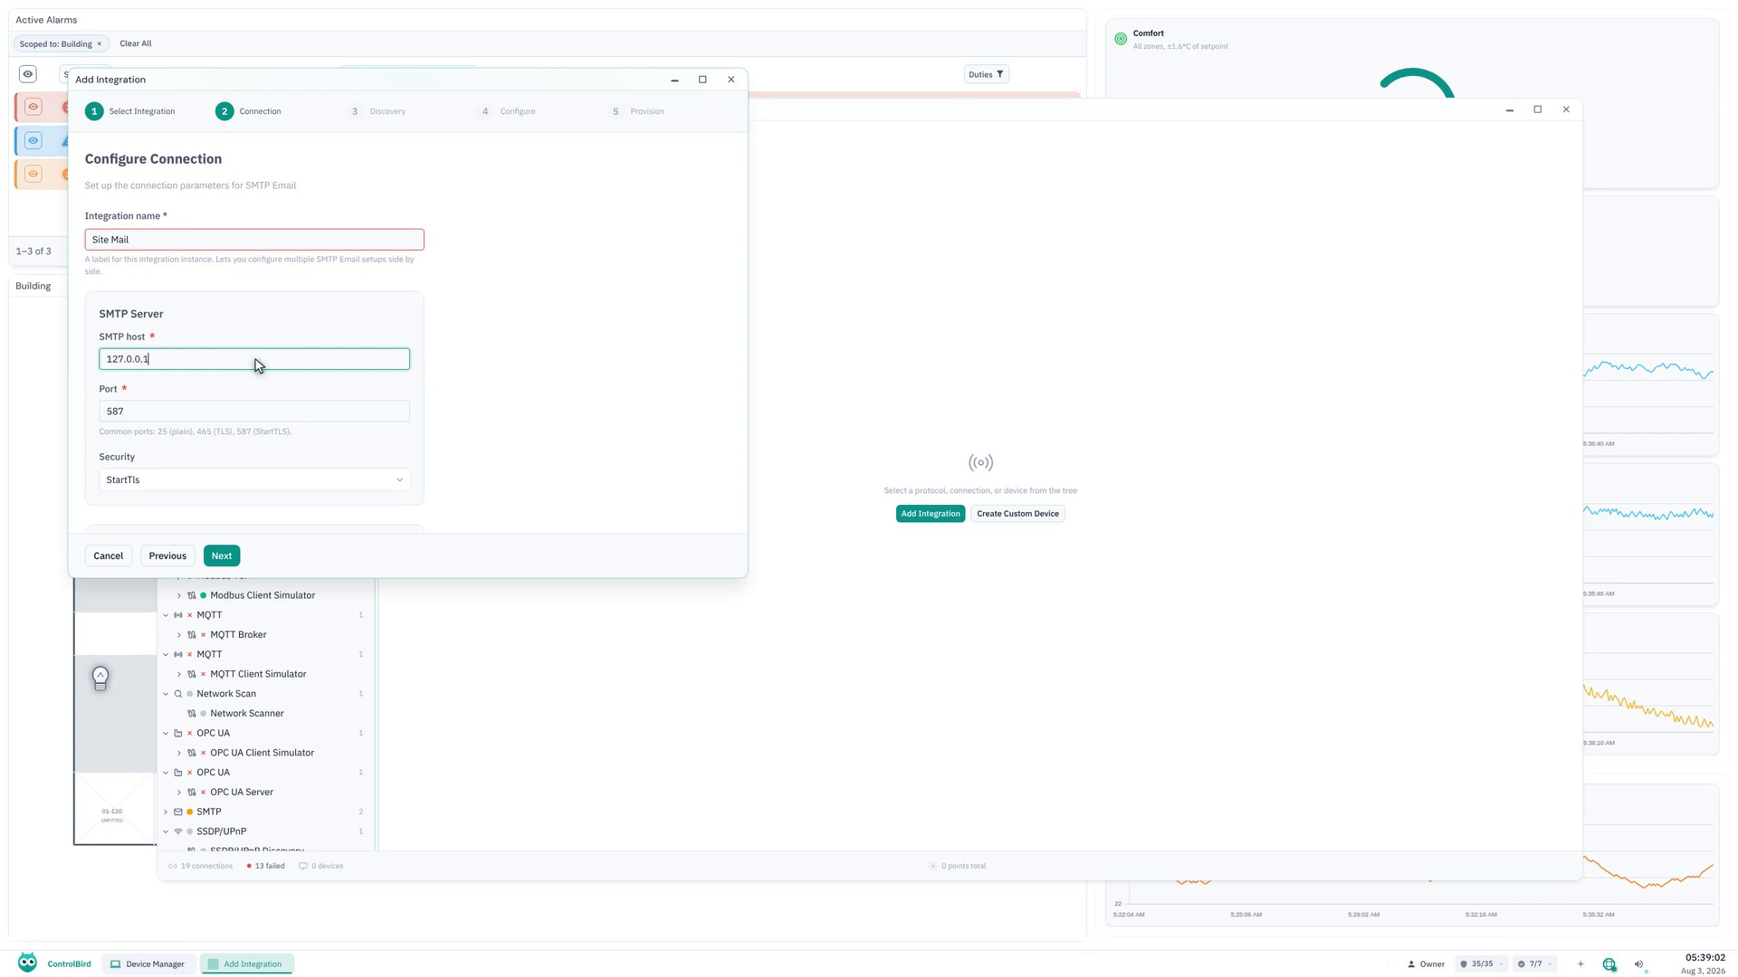
left_click(255, 411)
key("ctrl+a")
key("BackSpace")
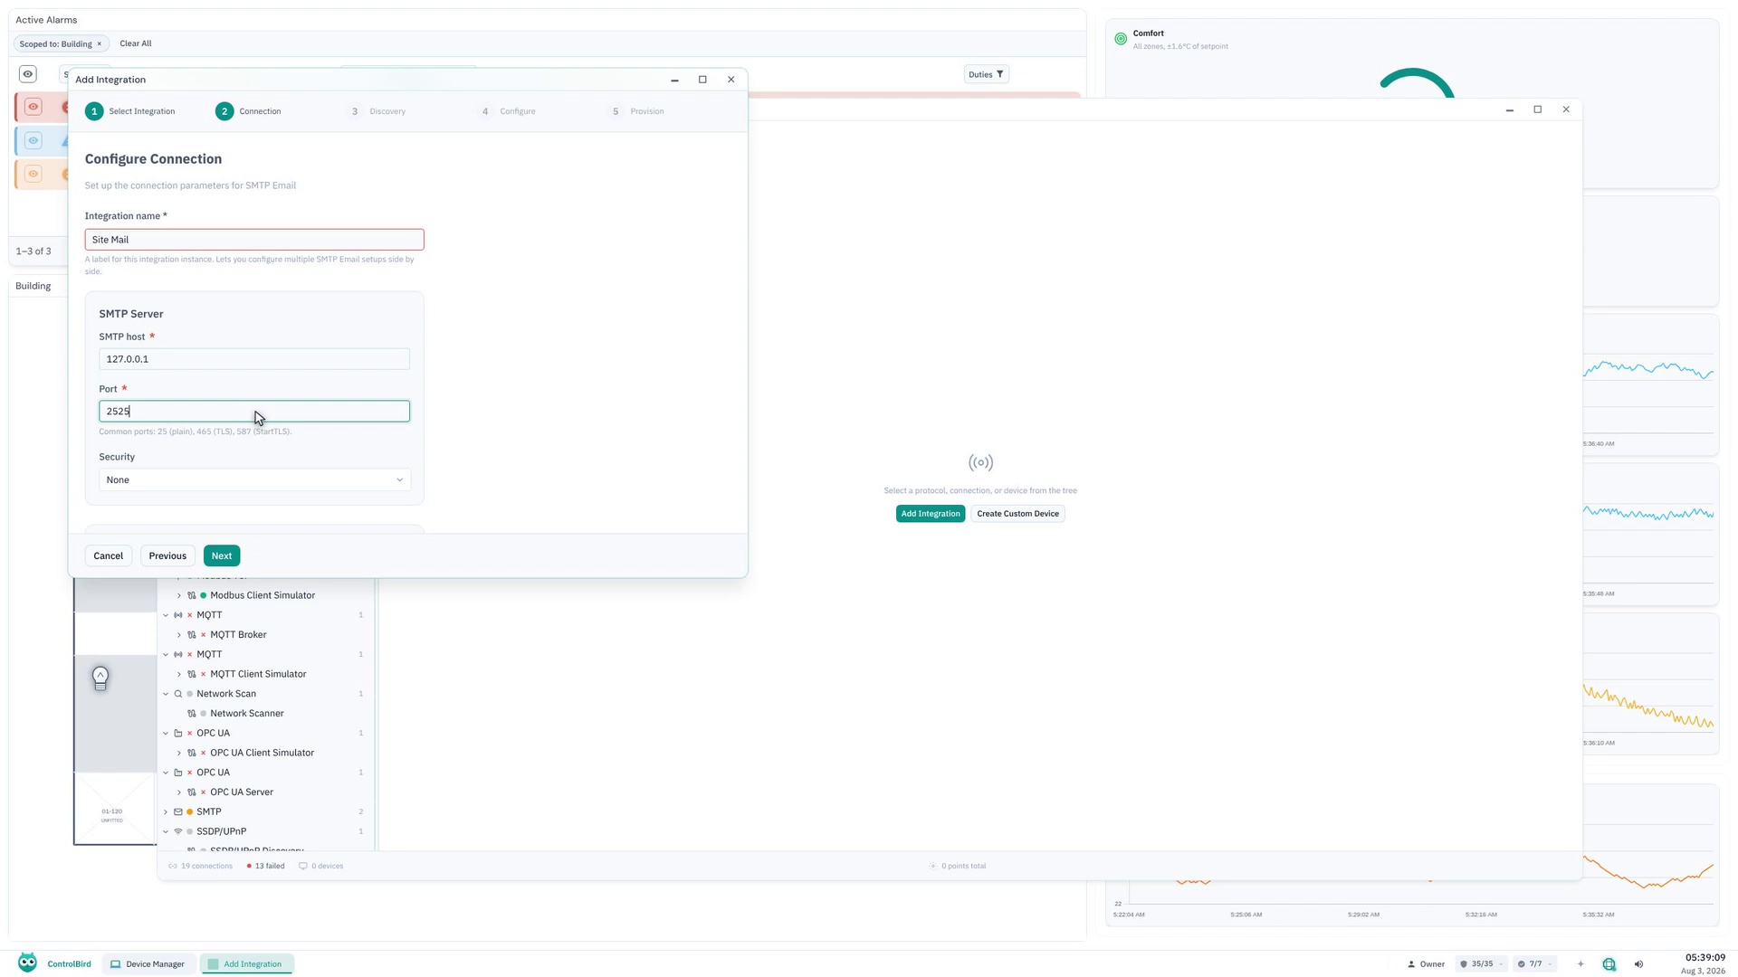
Enter controlbird as the SMTP username and paste the account password.
scroll(255, 417, "down", 3)
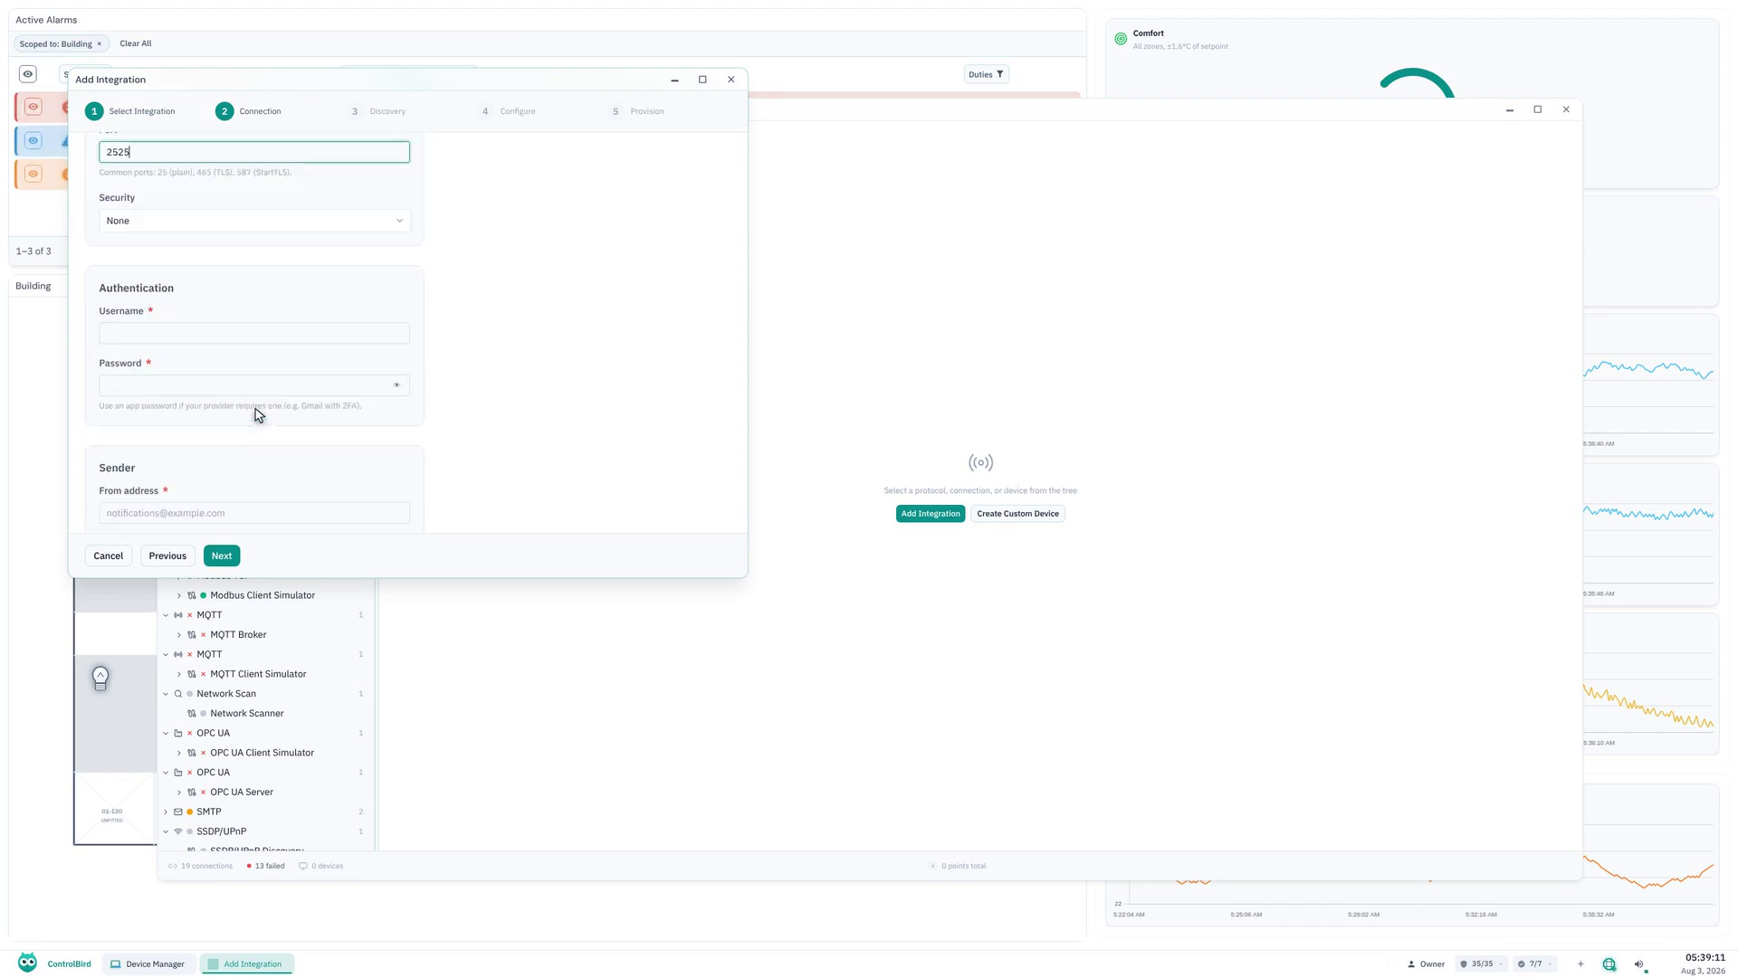
left_click(257, 336)
type("controlbird")
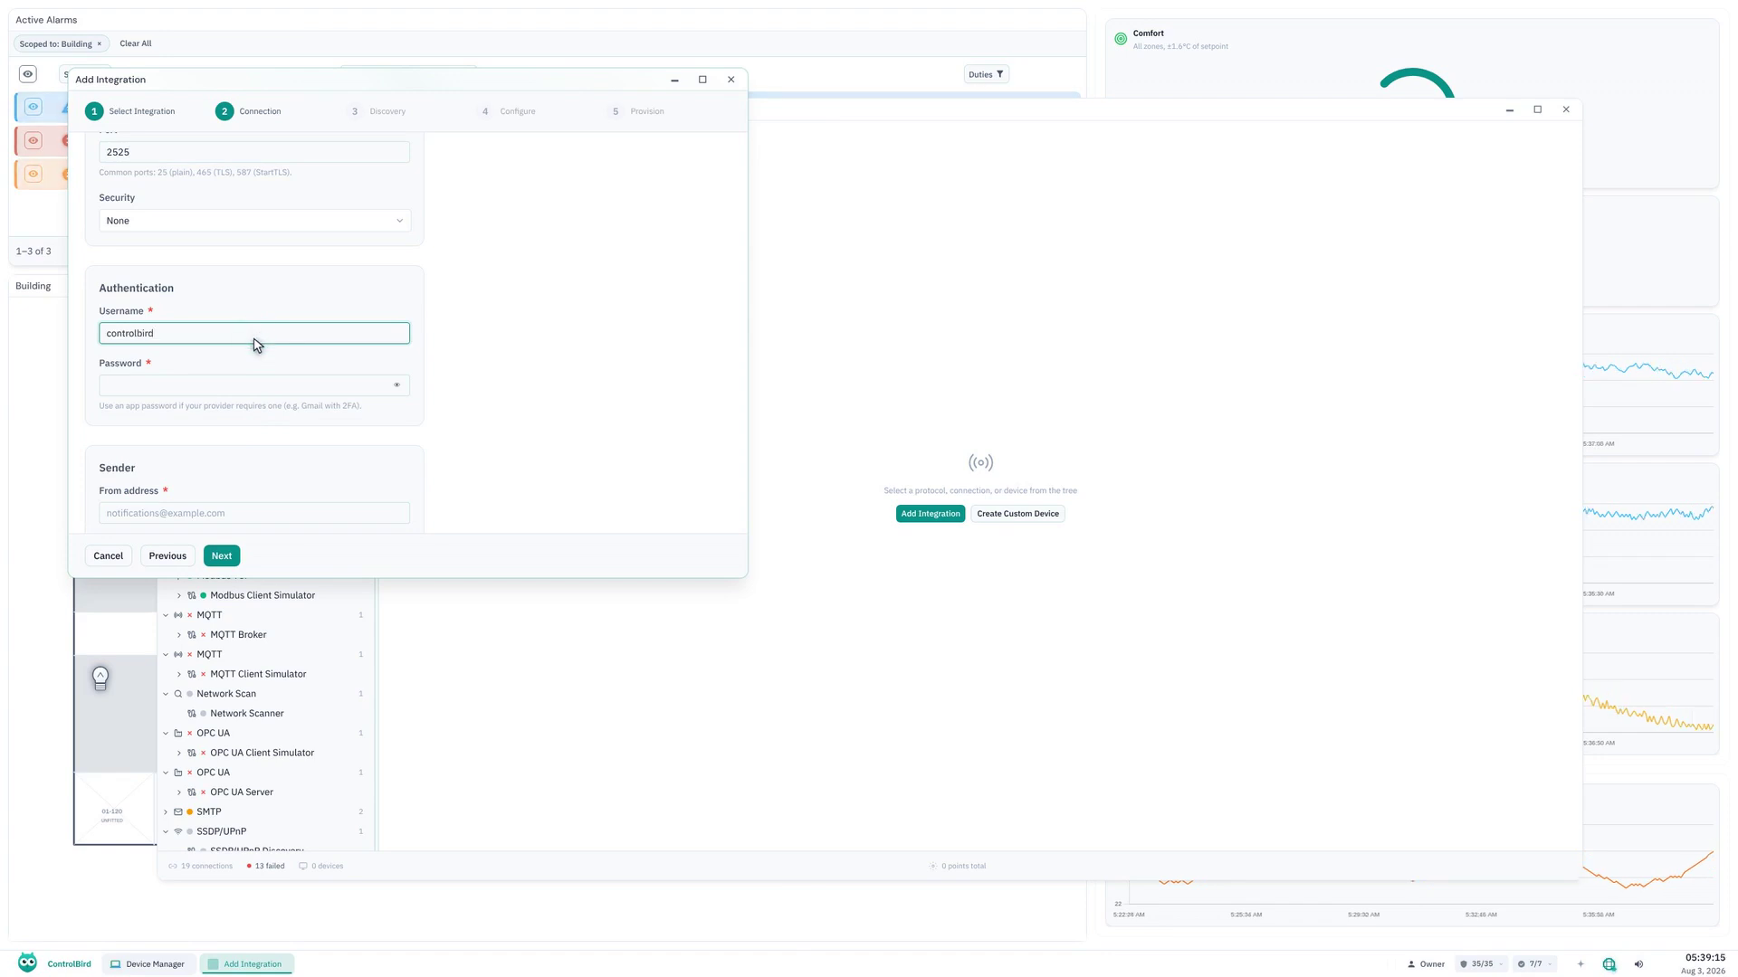
left_click(245, 385)
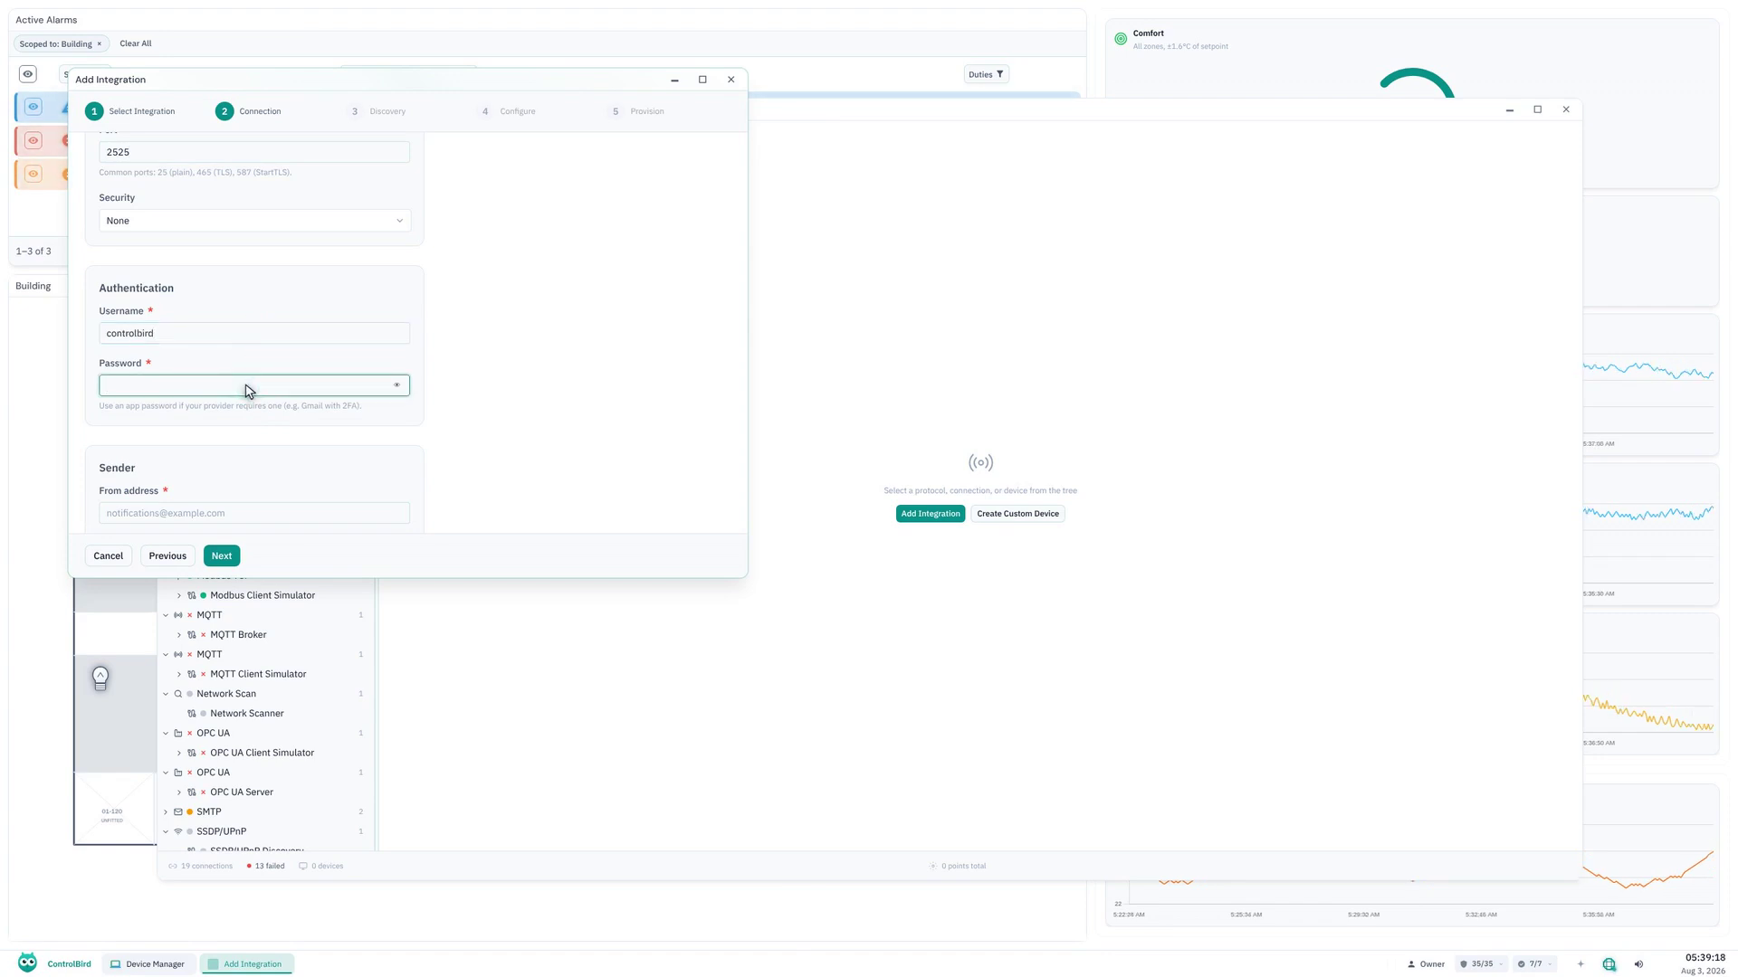
key("ctrl+v")
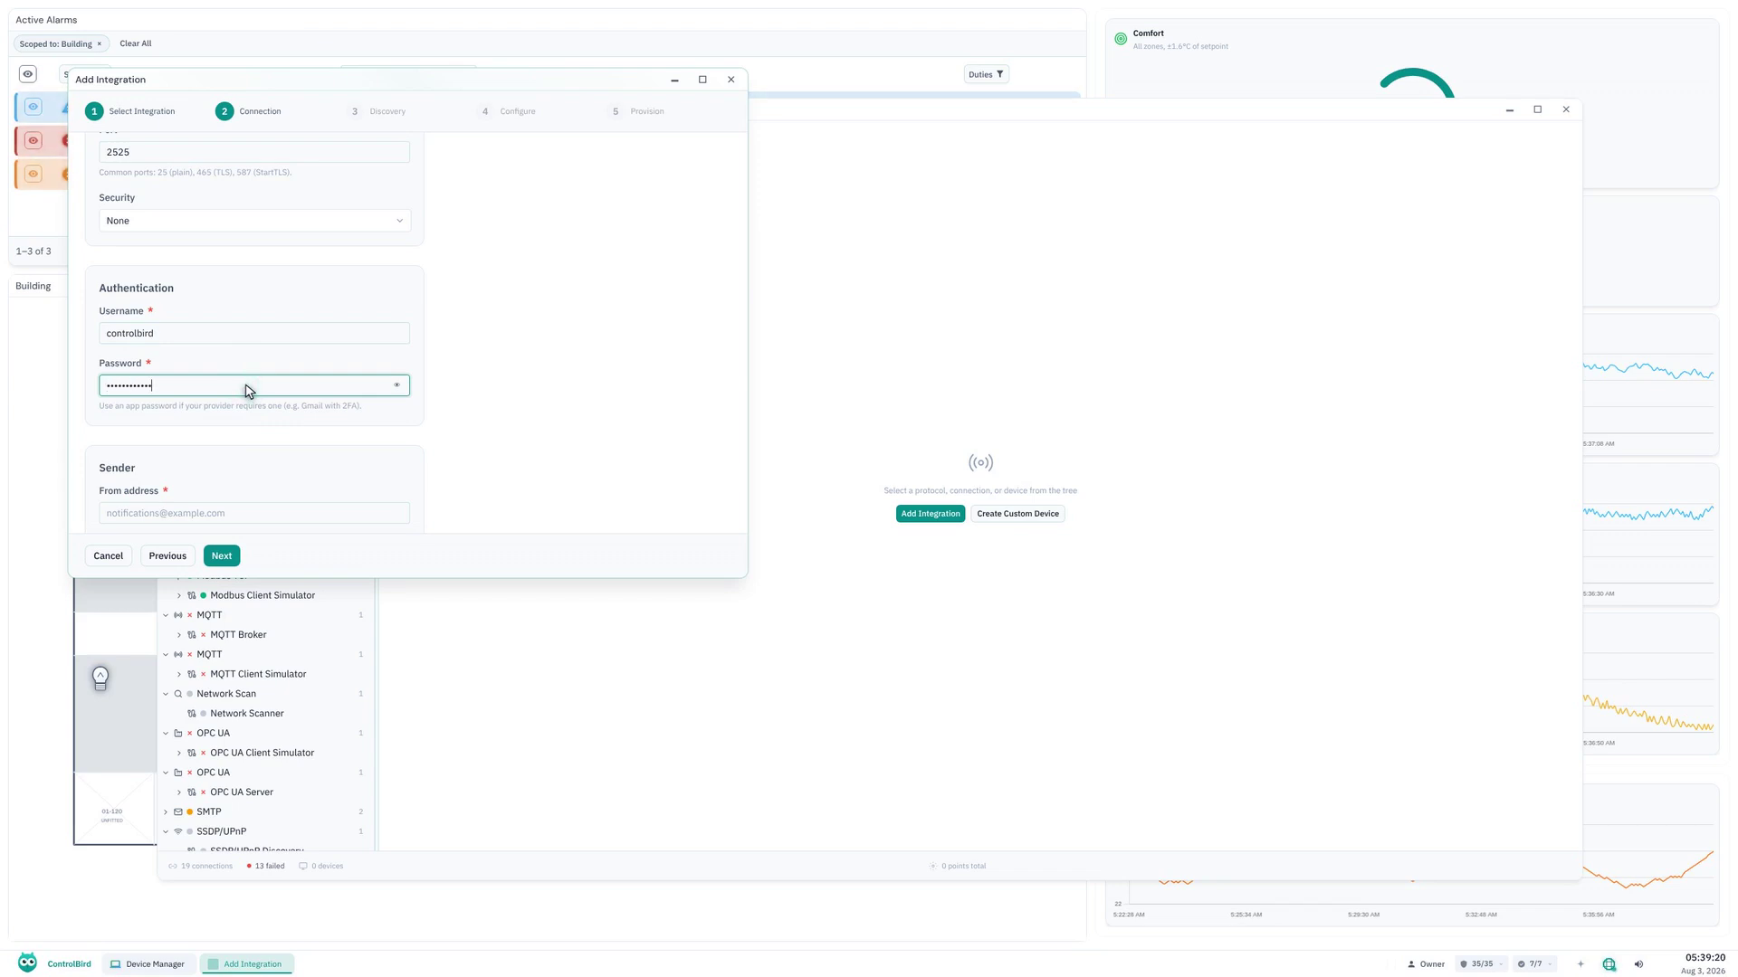
Fill in the sender's from address and set the from name to ControlBird Alerts.
left_click(258, 518)
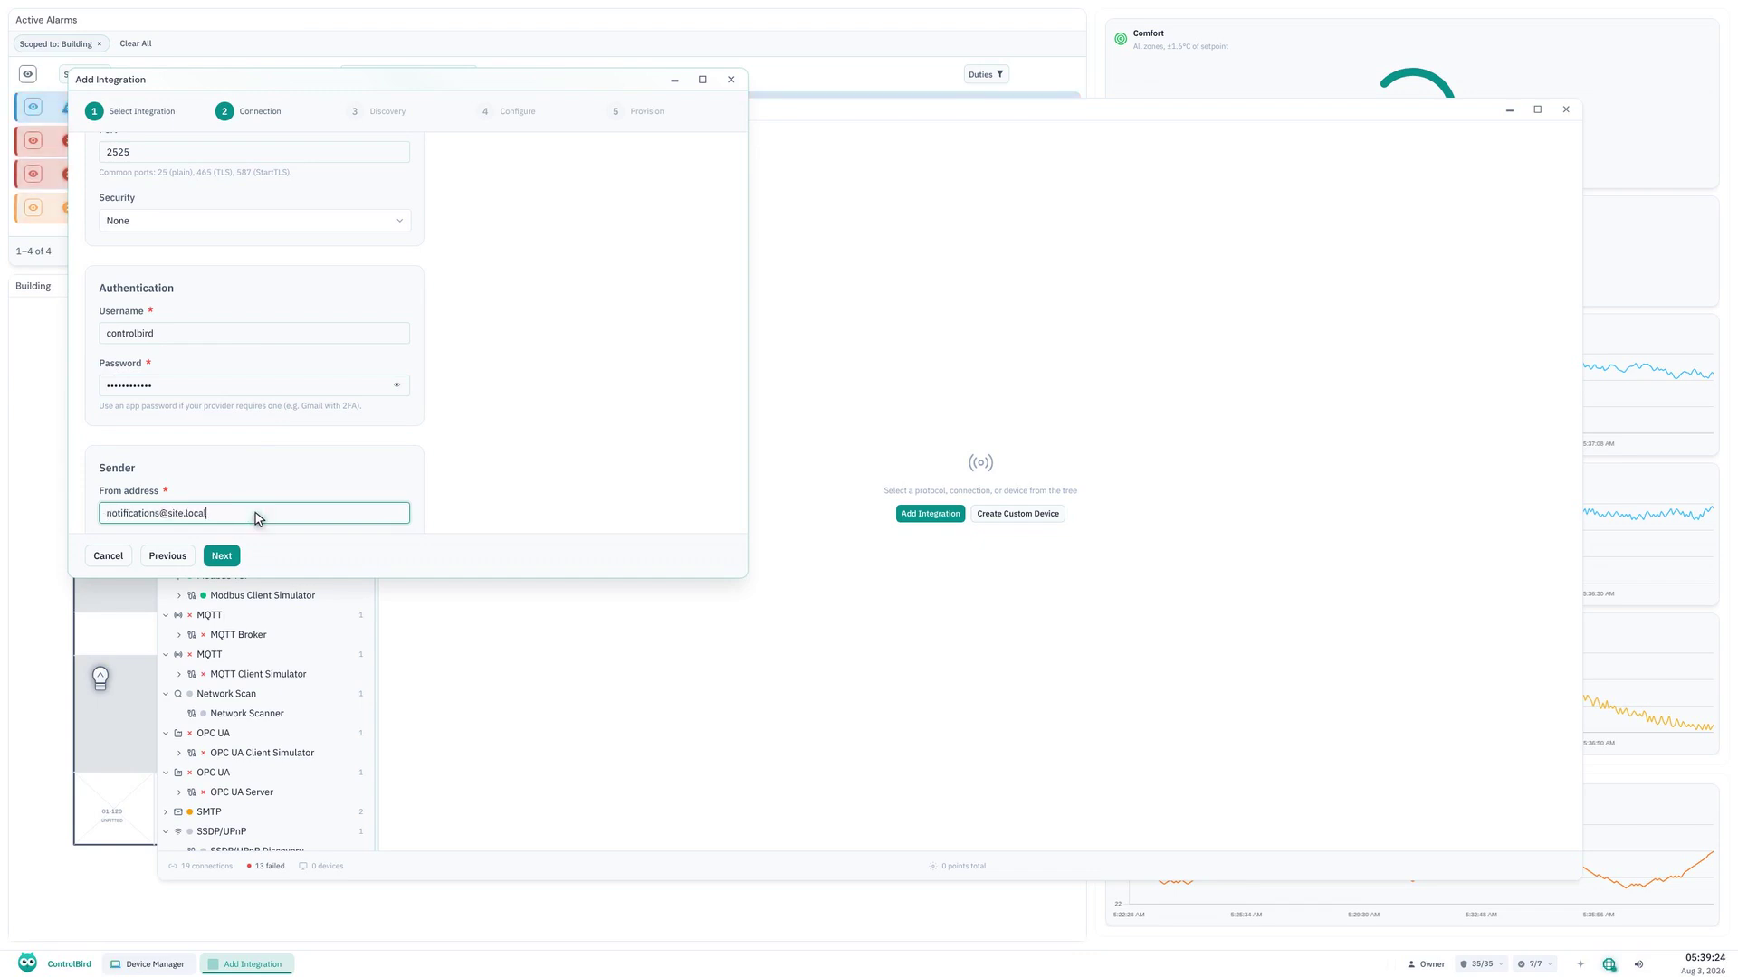
scroll(258, 516, "down", 3)
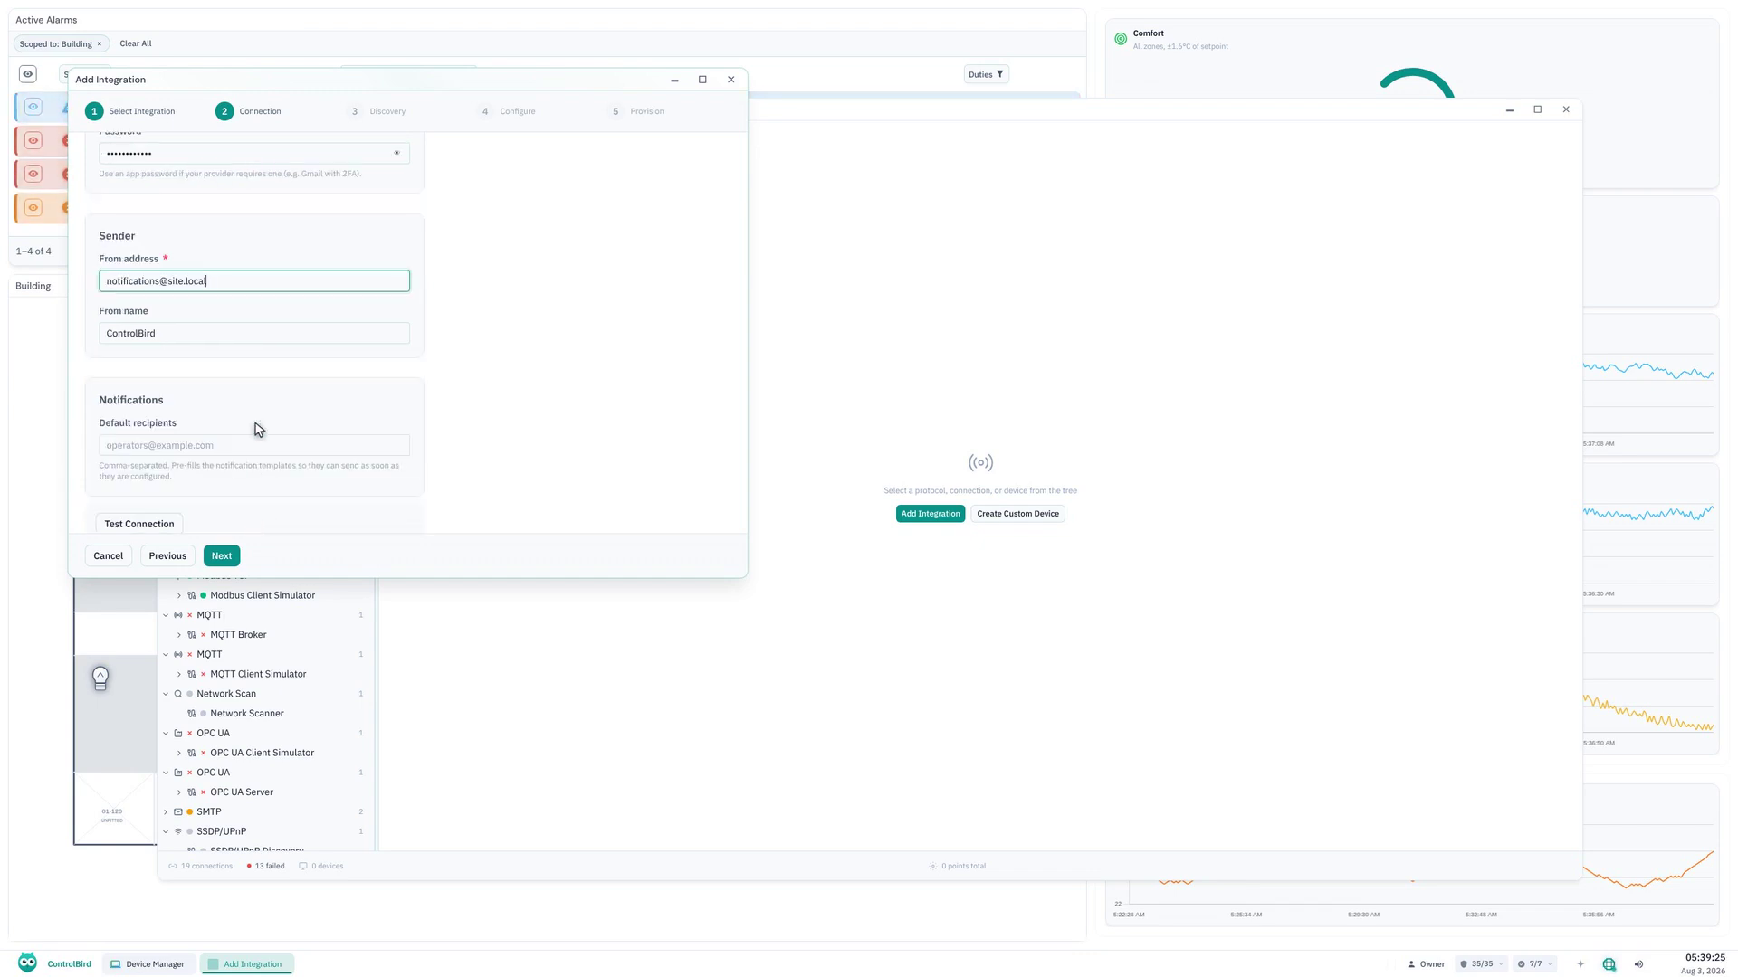
left_click(258, 335)
key("ctrl+a")
key("BackSpace")
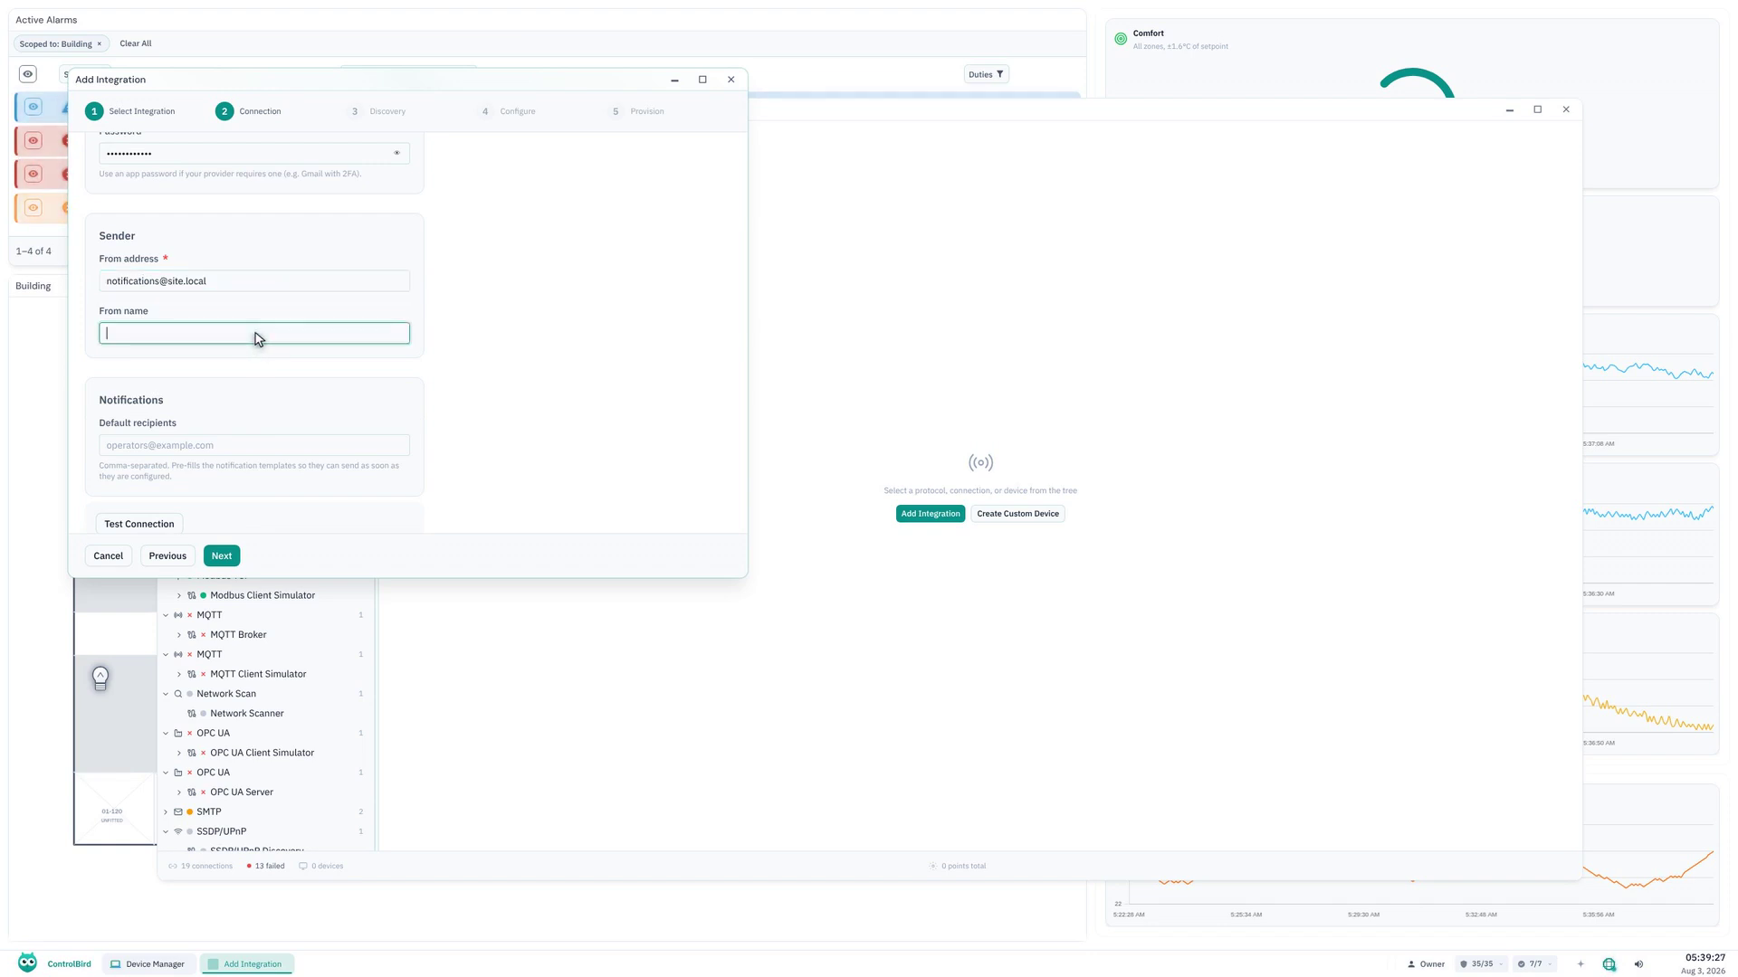
left_click(256, 334)
type("ControlBird Alerts")
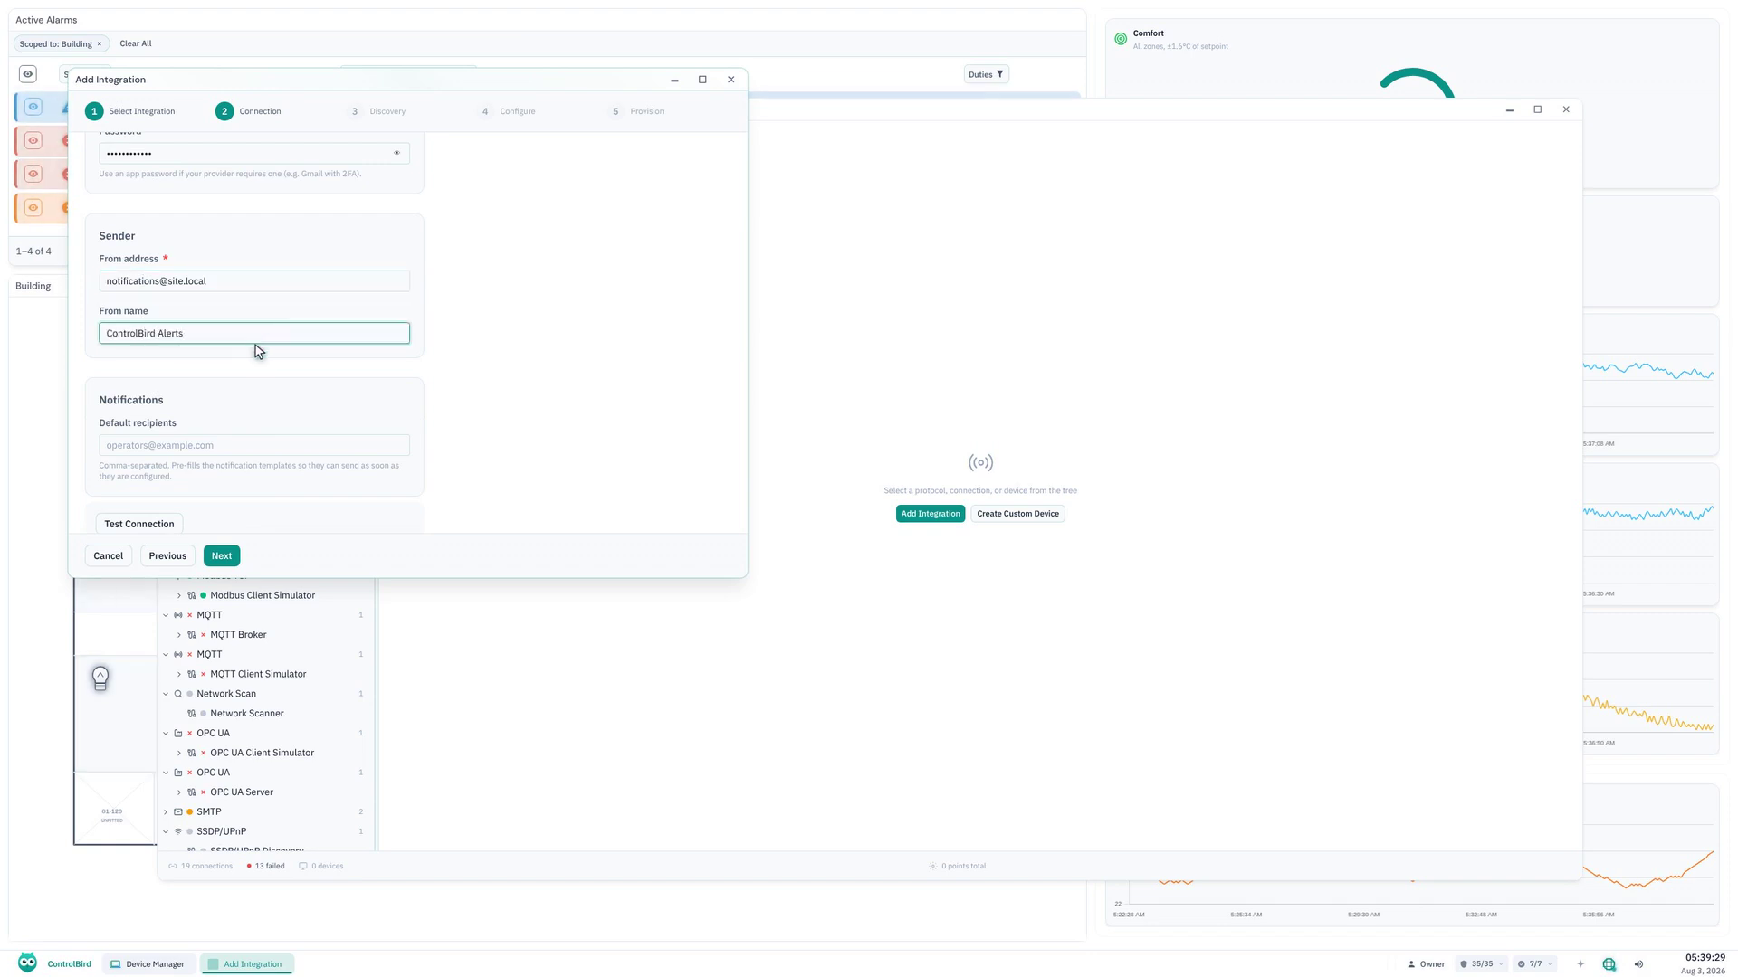
Enter the operators' e-mail address as the default recipient and test the SMTP connection.
left_click(256, 447)
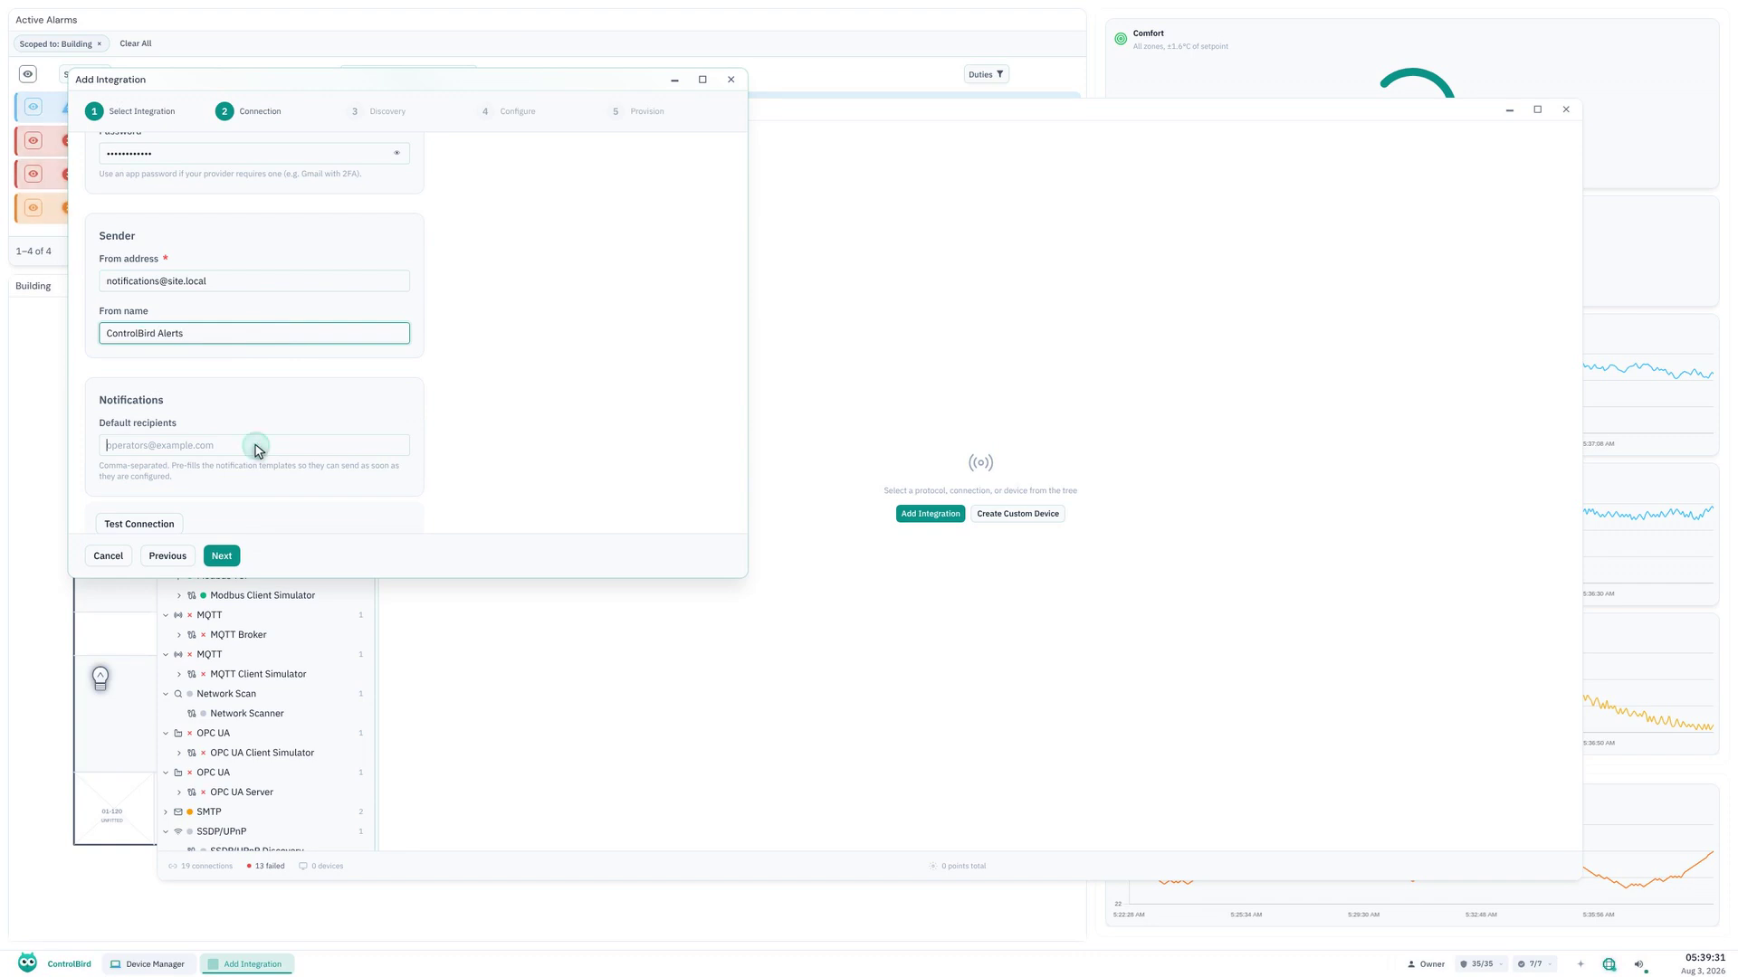
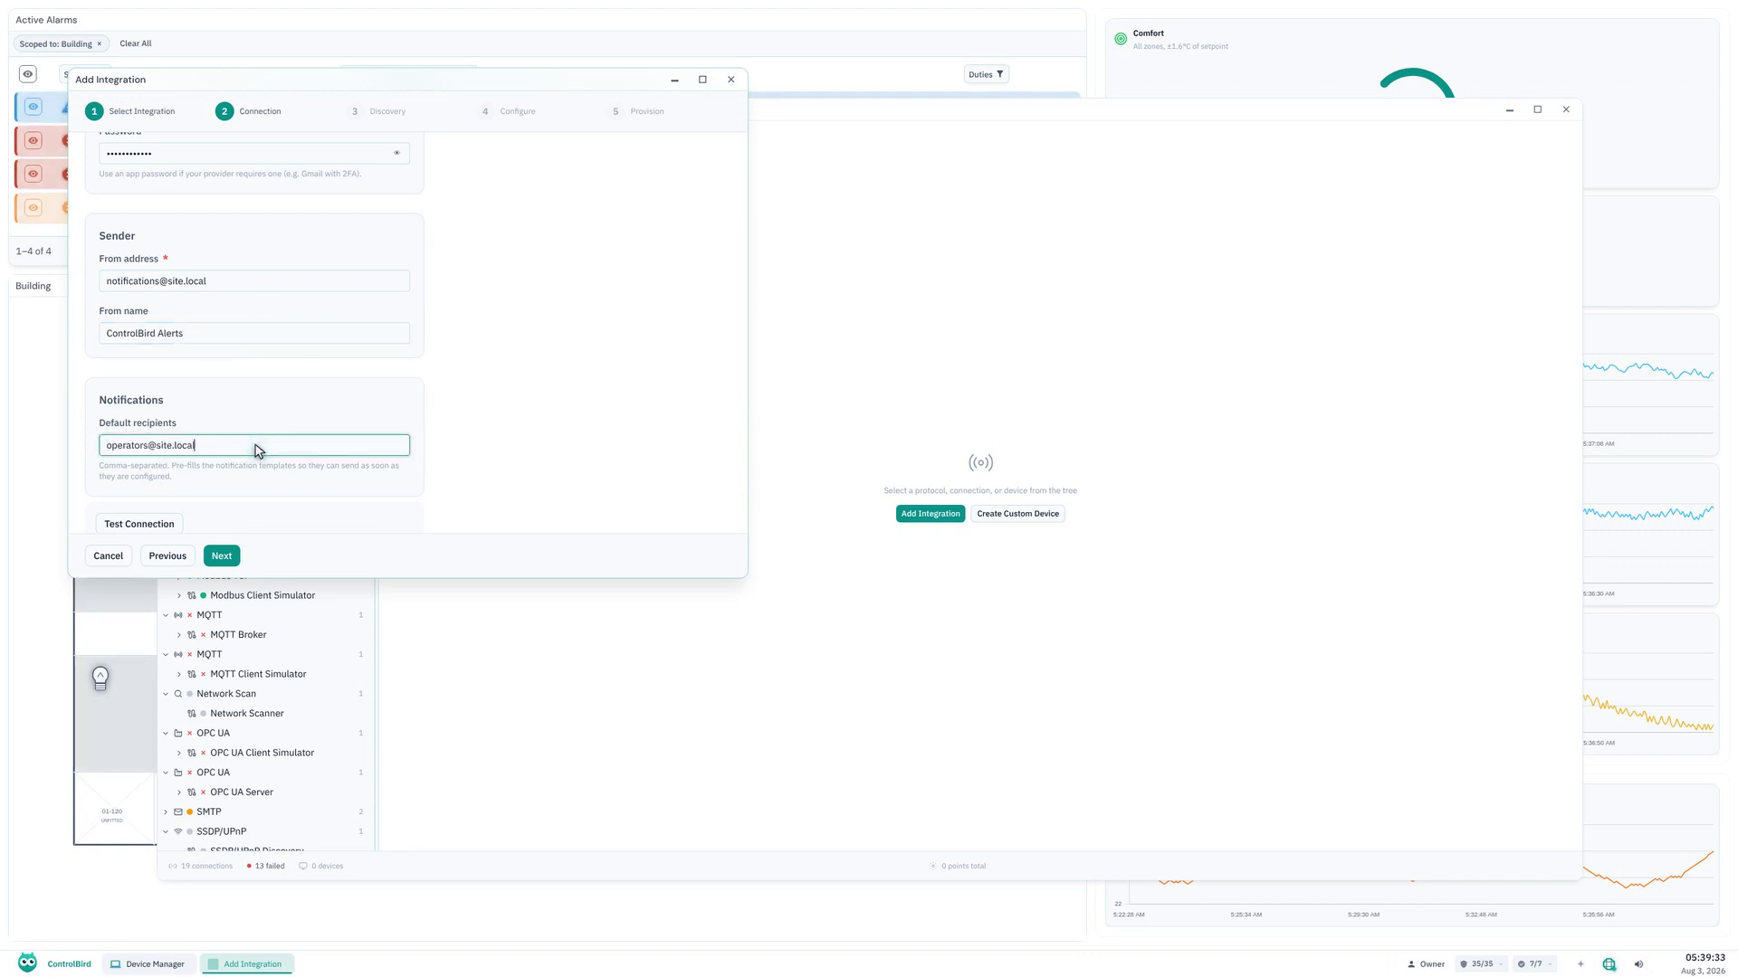
left_click(143, 523)
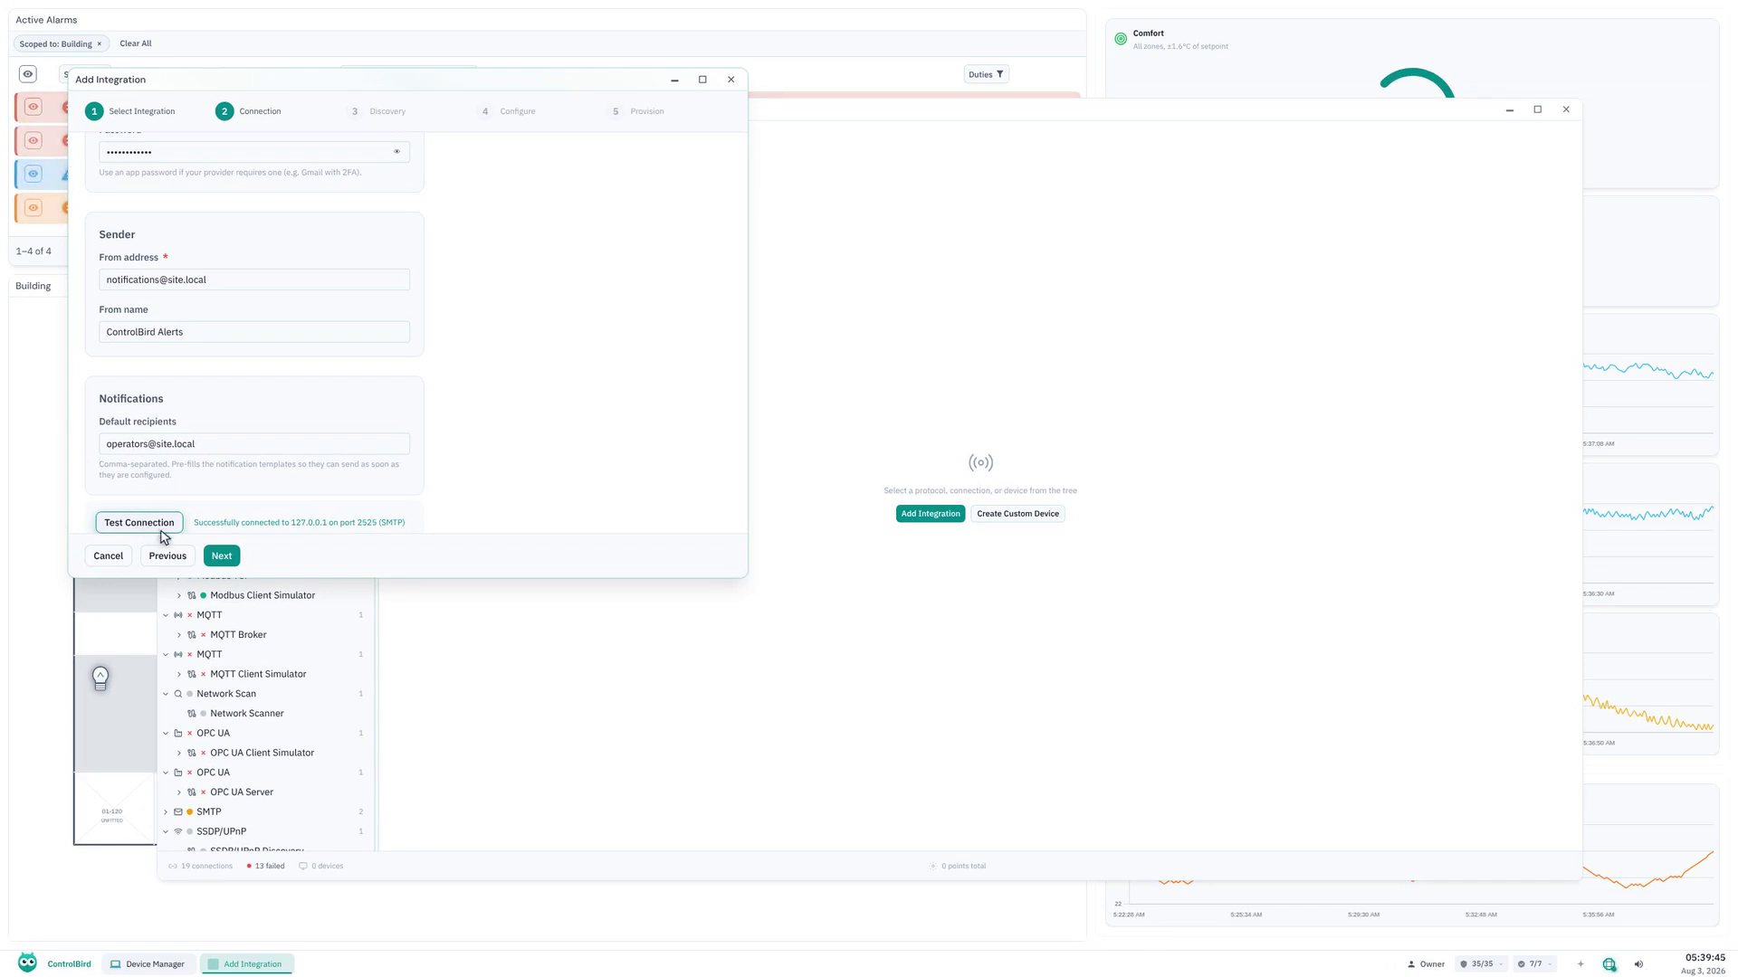
Discover the devices available from the SMTP integration and select all of them.
left_click(222, 556)
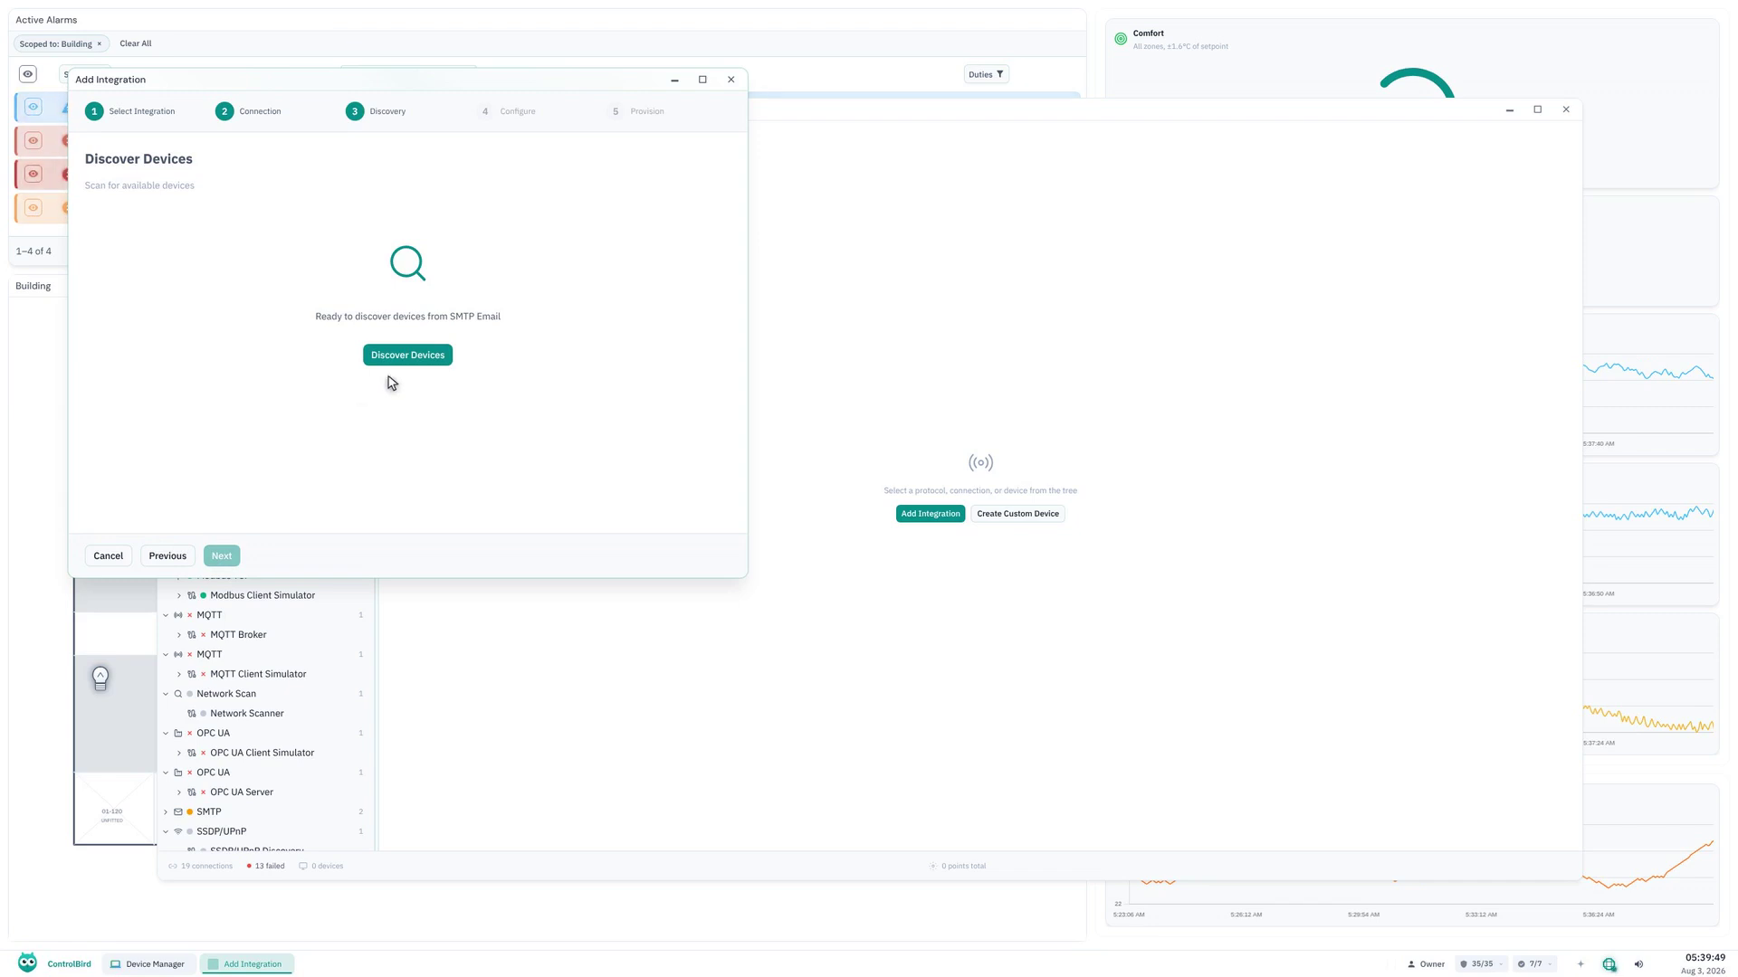
left_click(407, 354)
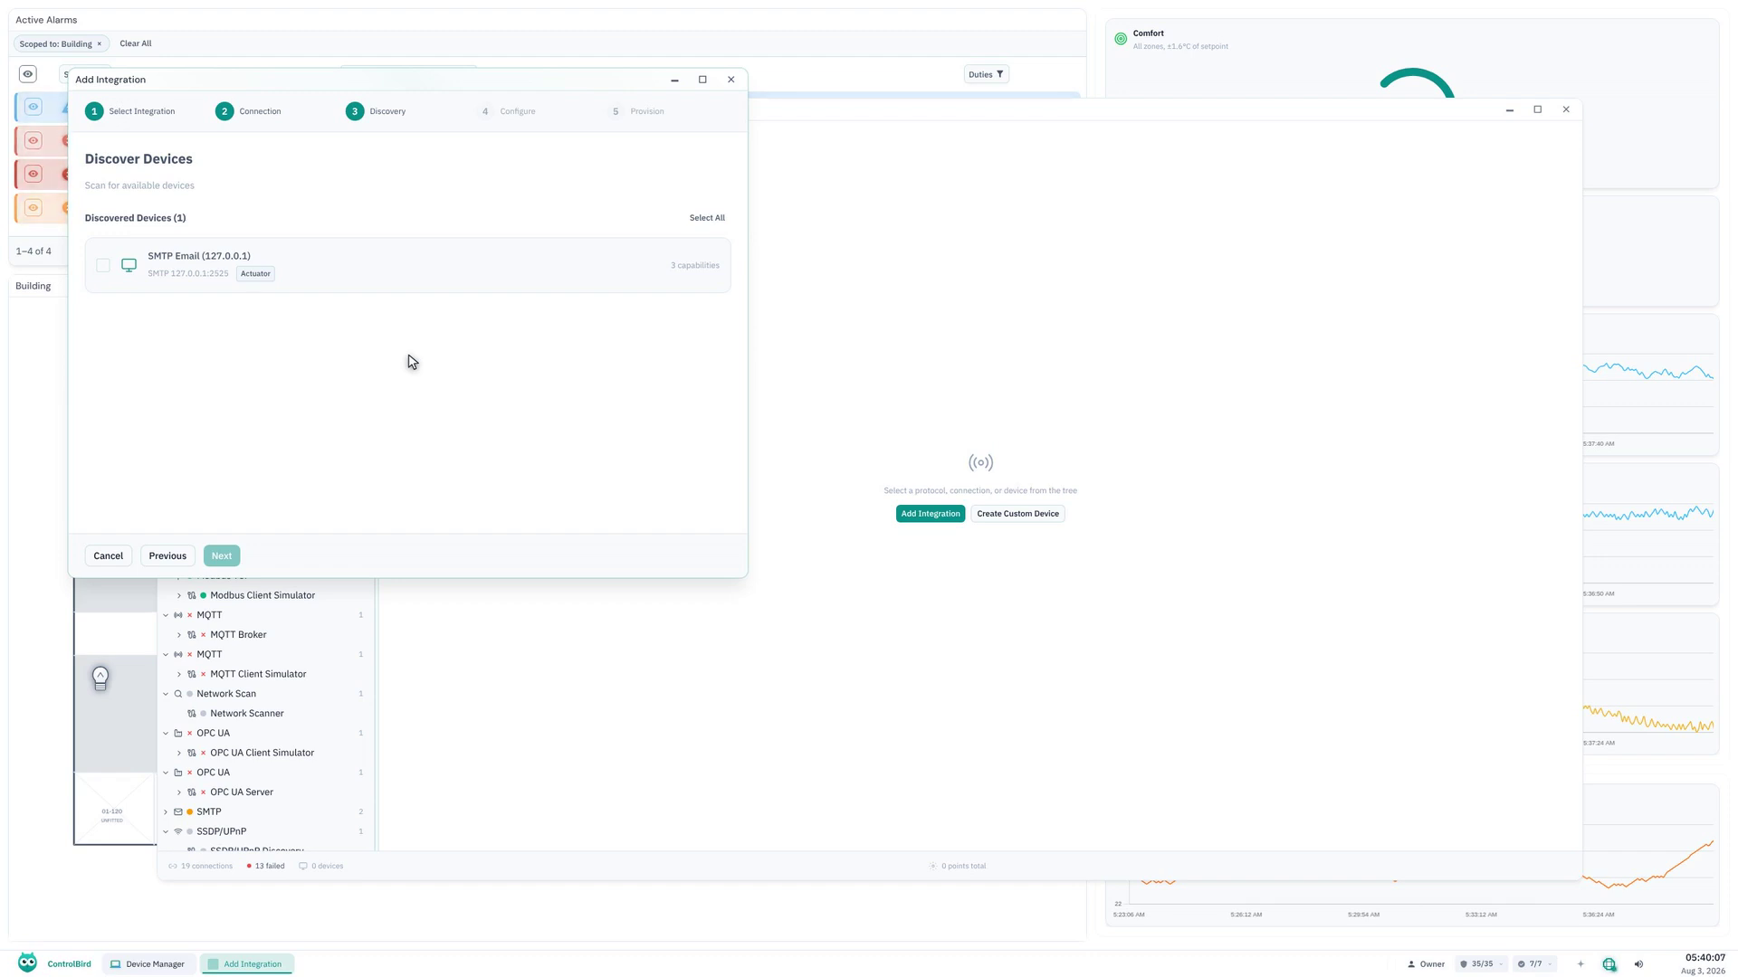
left_click(707, 218)
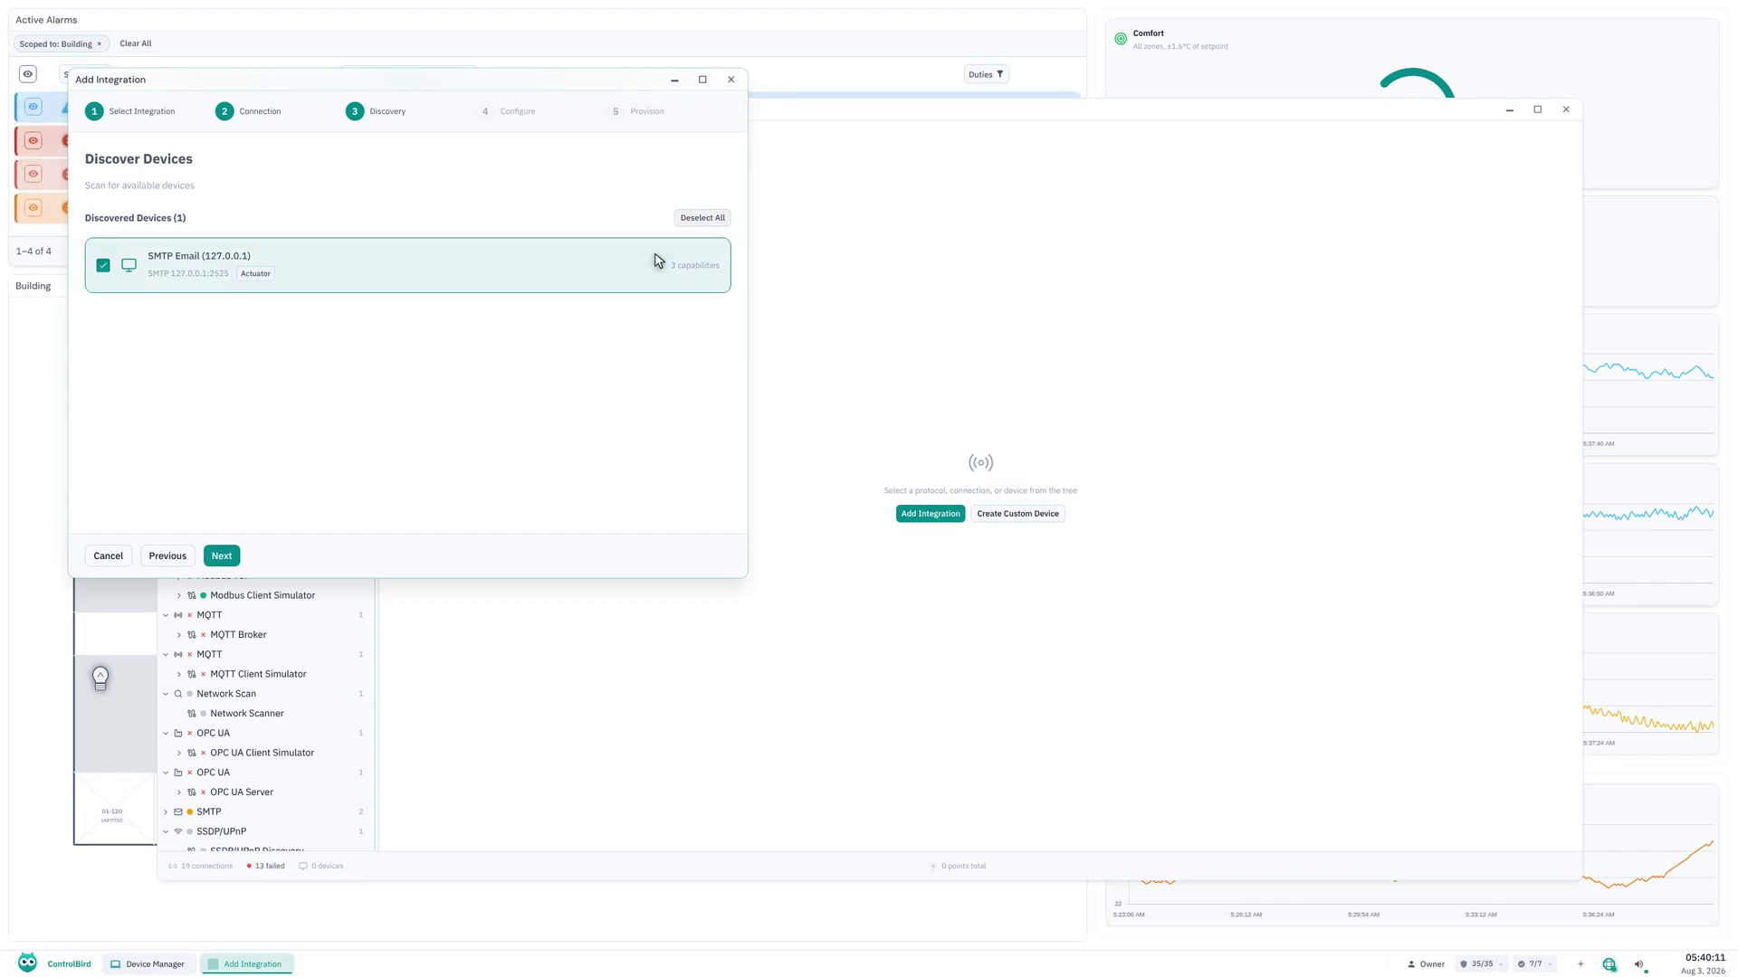
Create the selected SMTP device on node-a in Root/User Designs/Devices/Site Mail and finish the integration setup.
left_click(223, 558)
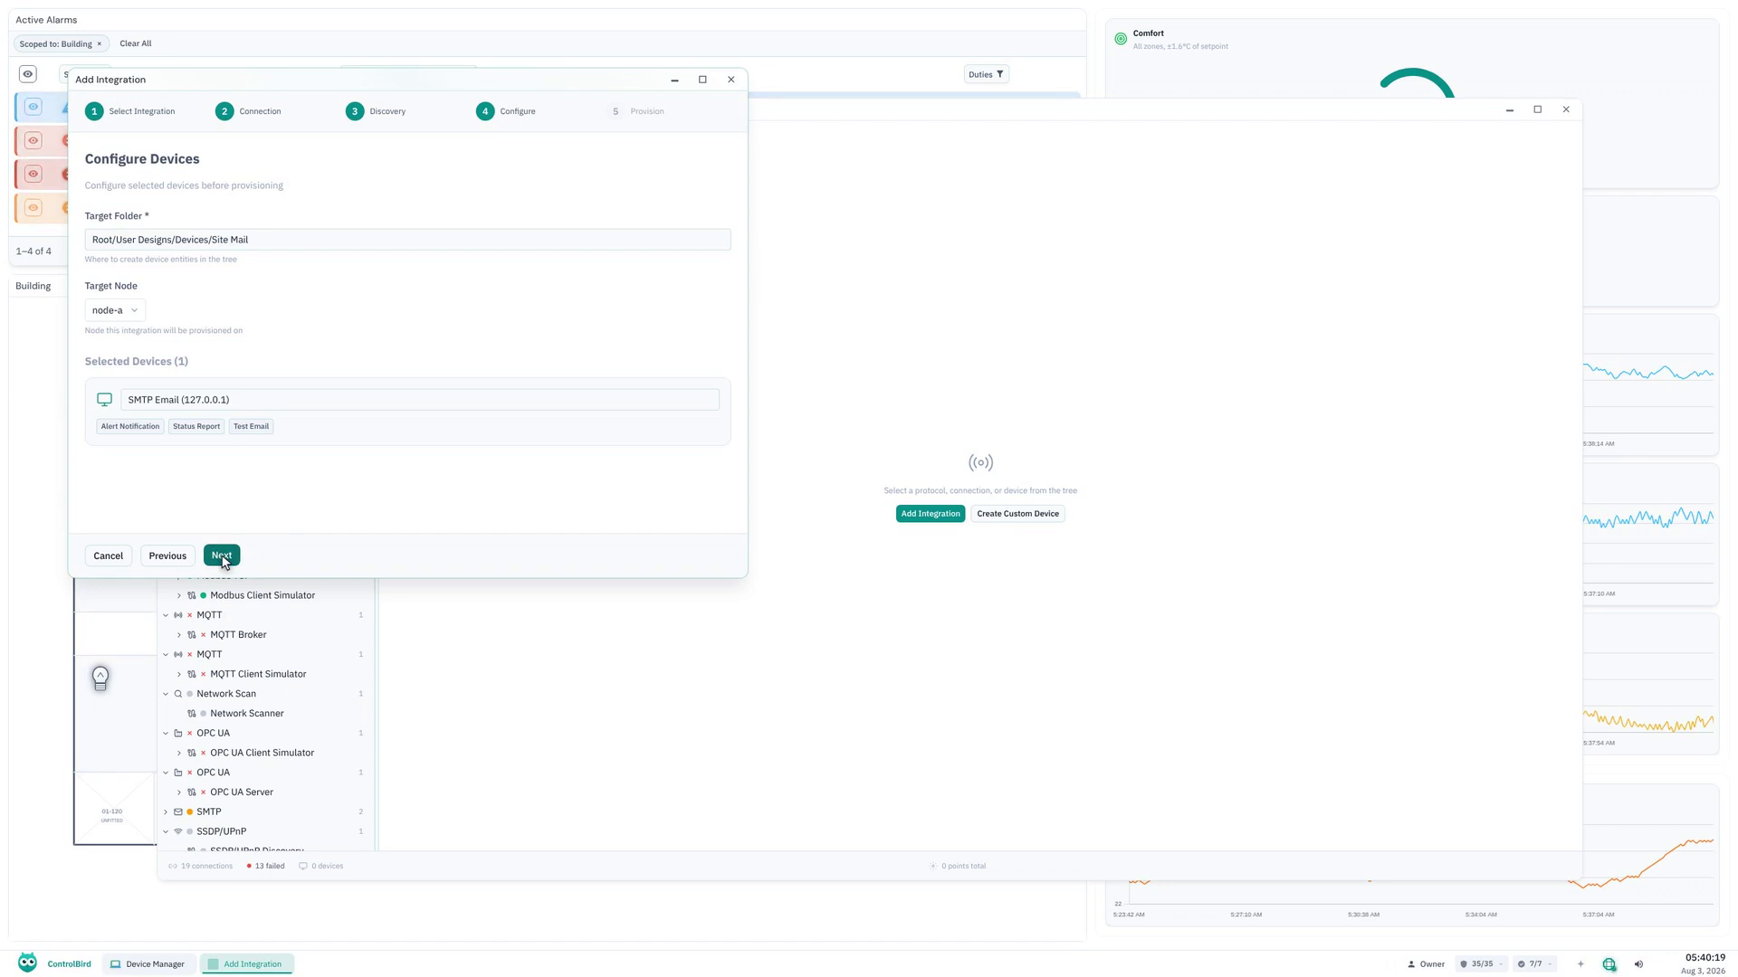
left_click(223, 558)
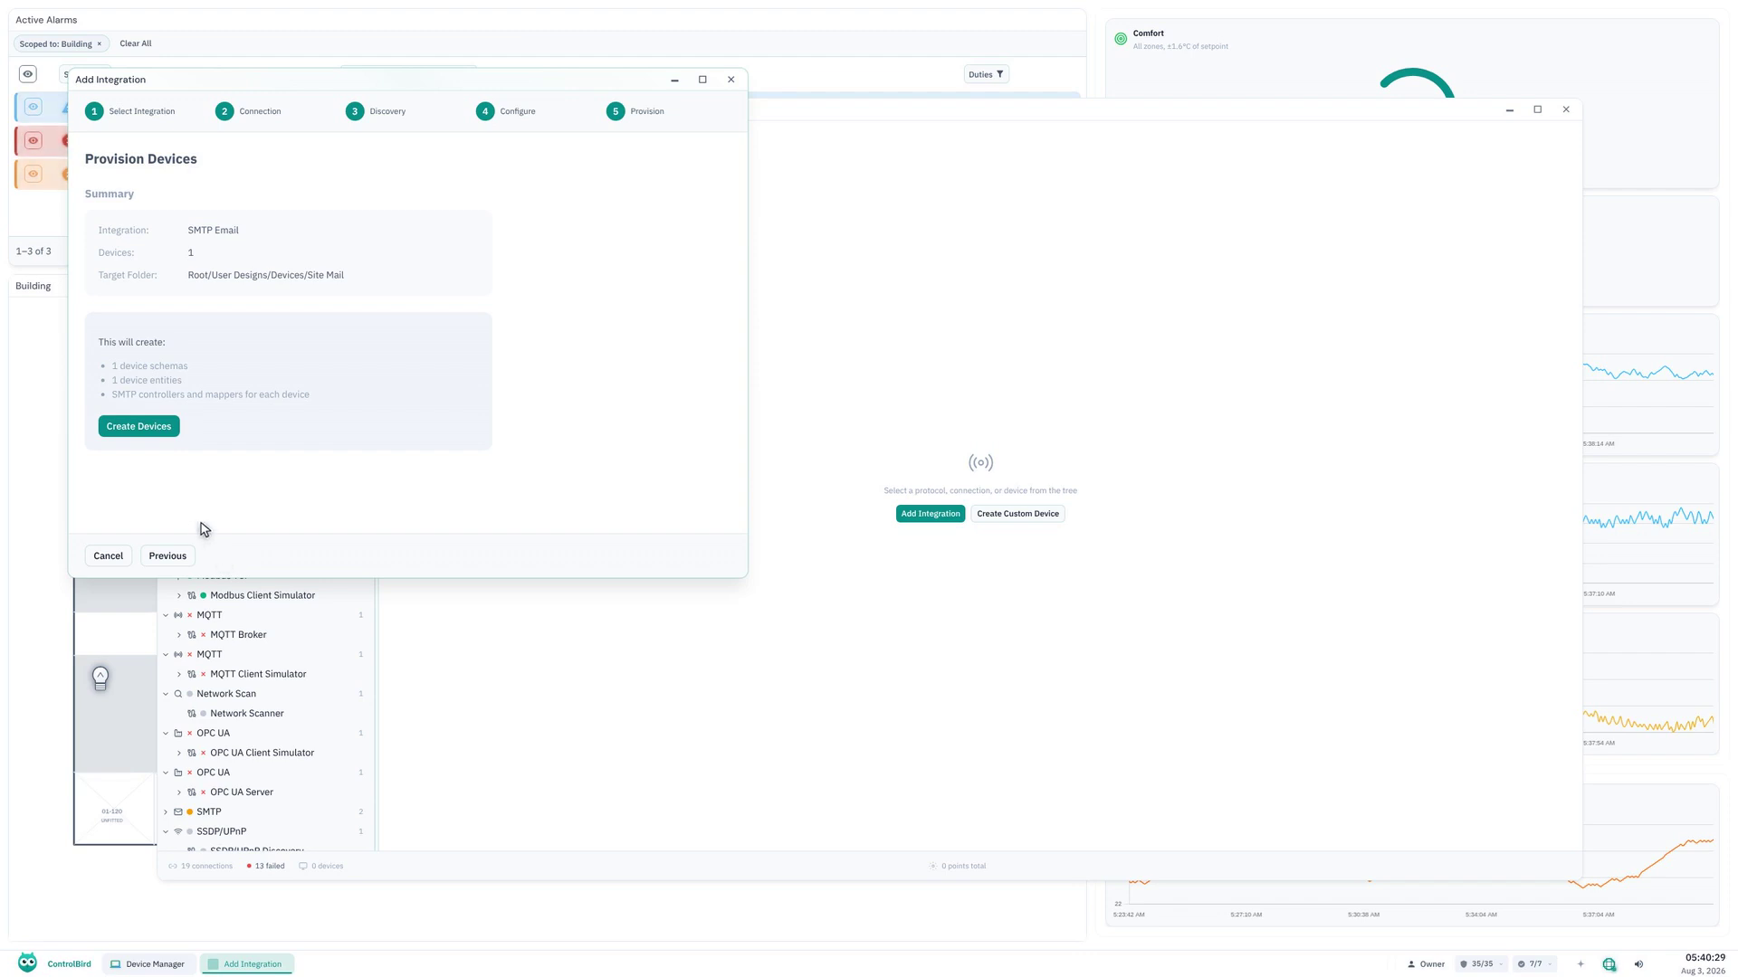
left_click(139, 427)
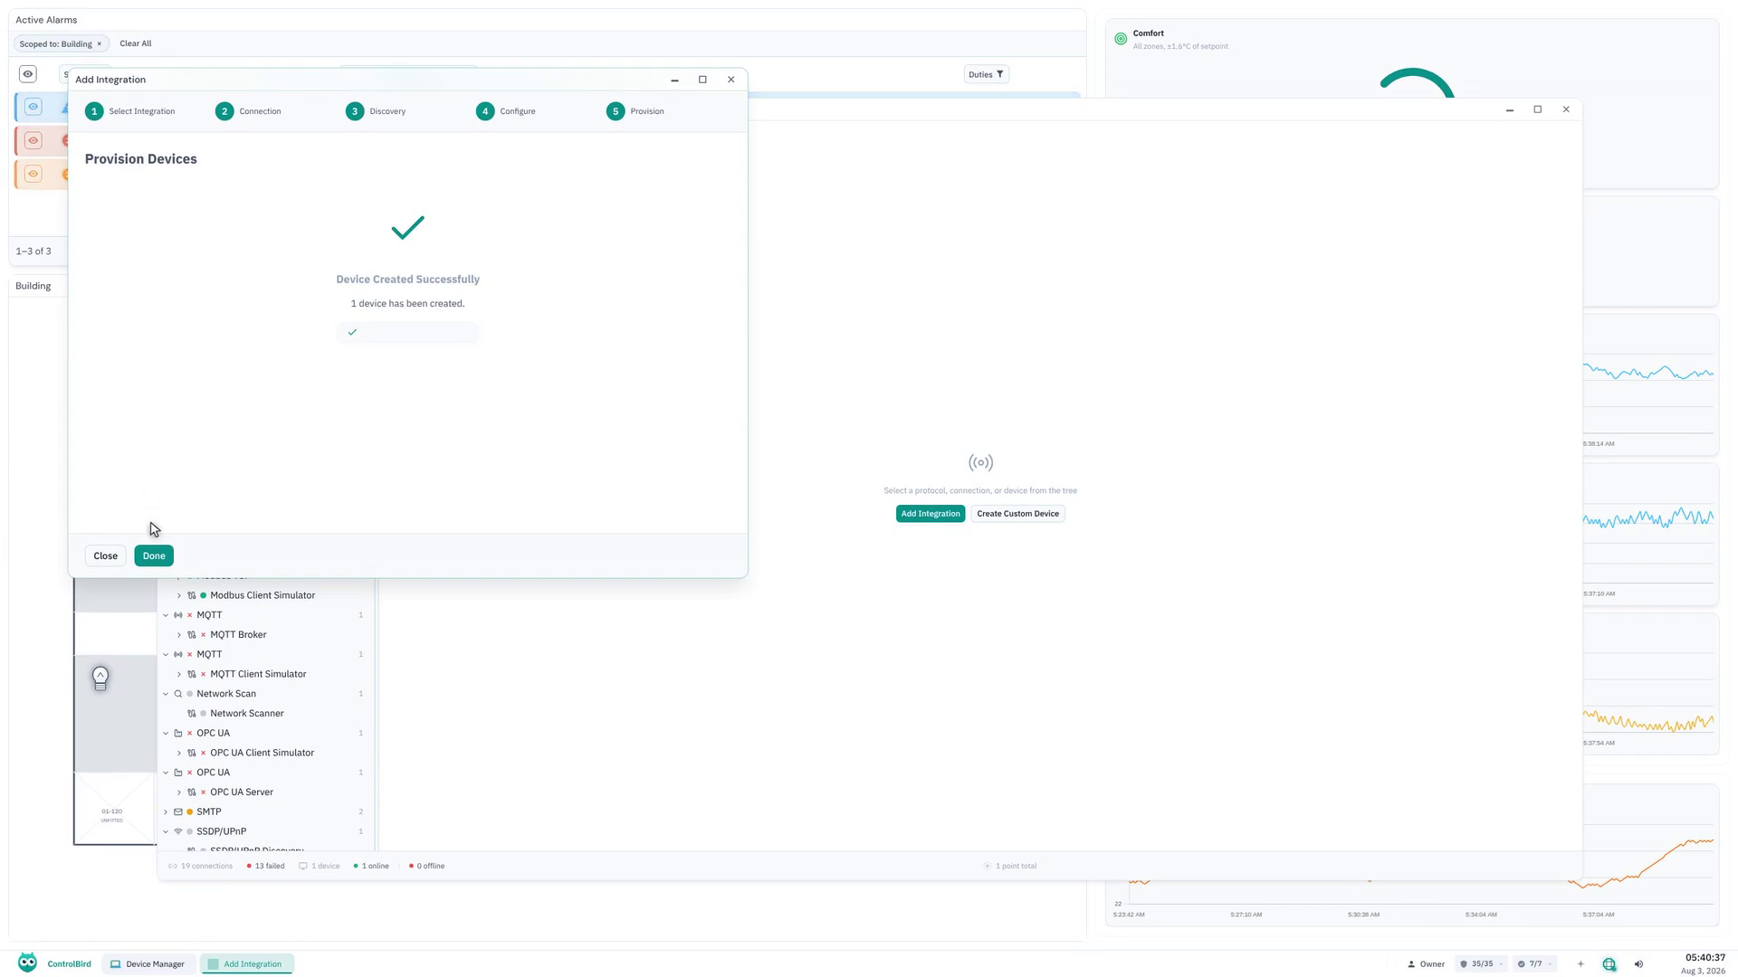
left_click(154, 556)
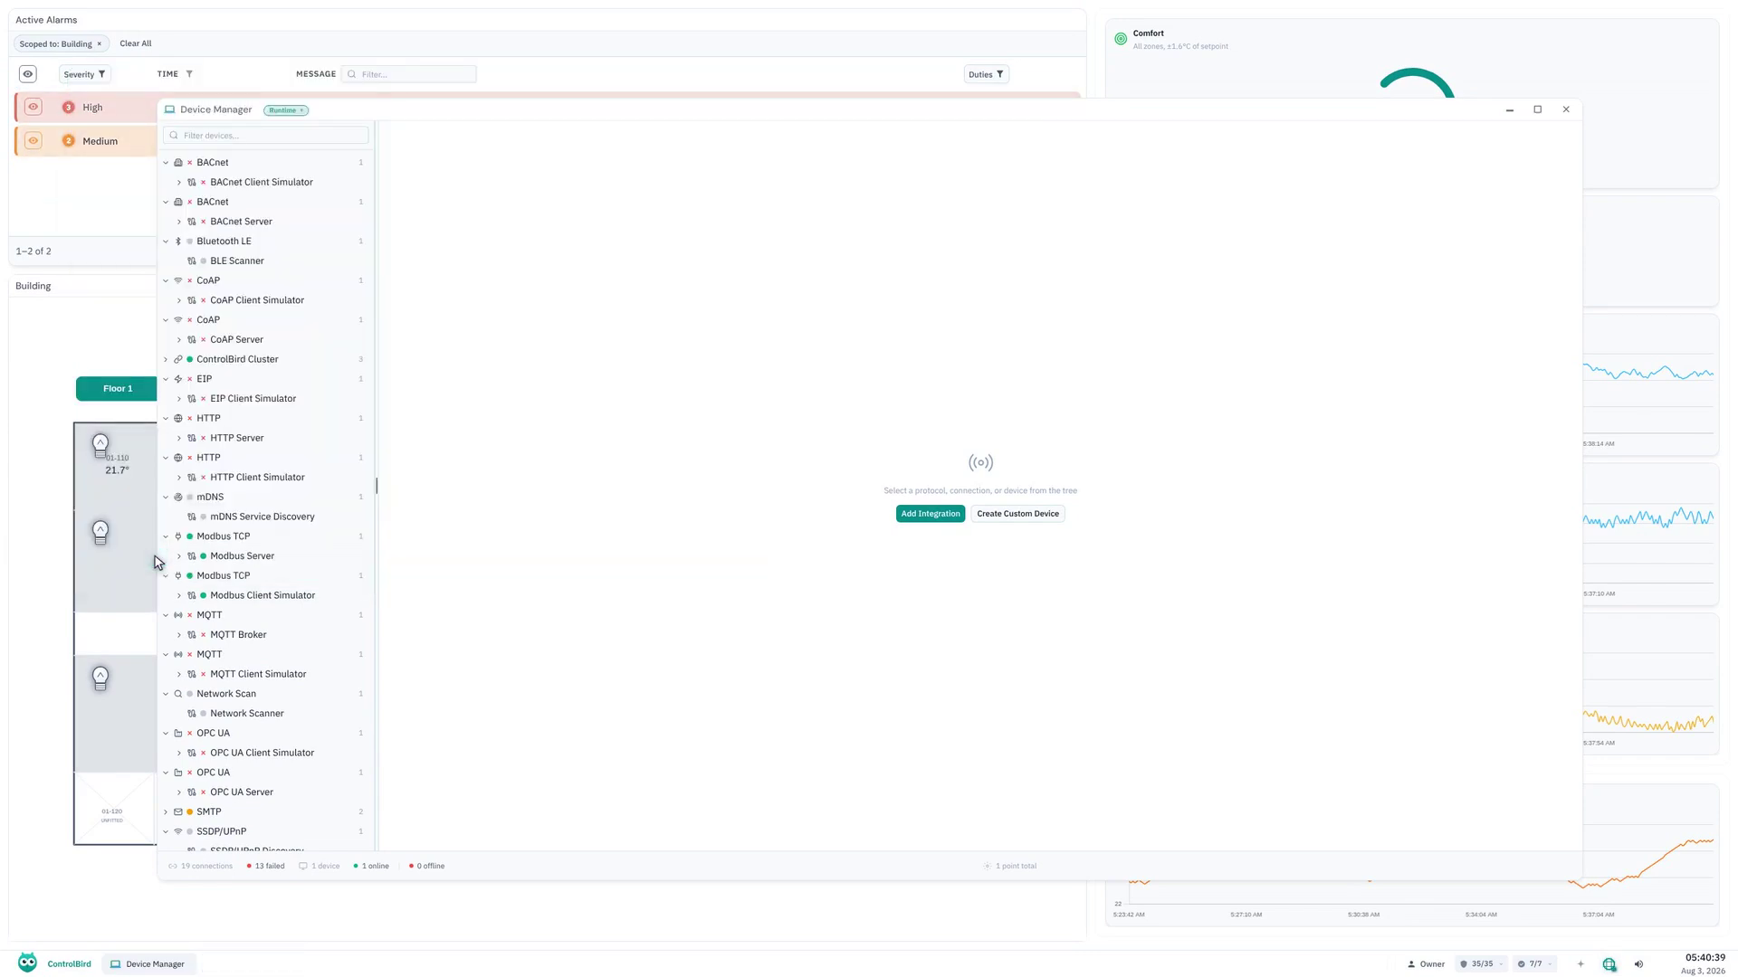
Open the SMTP Email (127.0.0.1) Controller under Root, User Designs, Devices, Site Mail in the Database Browser.
left_click(54, 964)
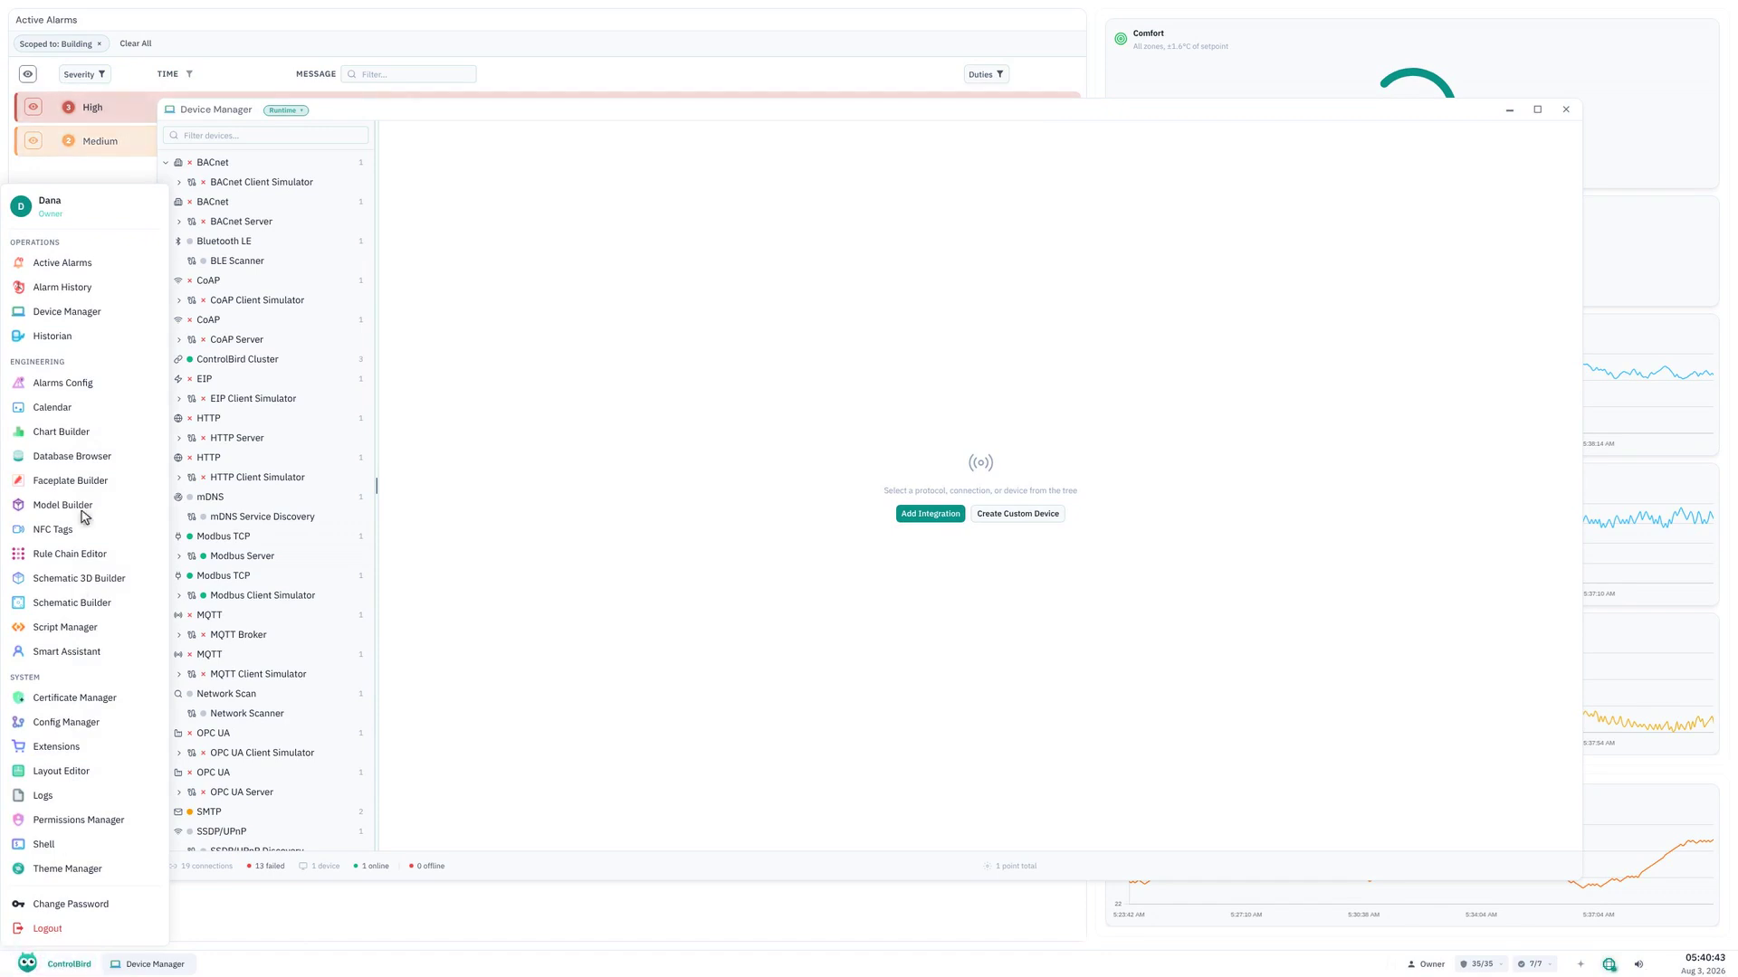
left_click(87, 458)
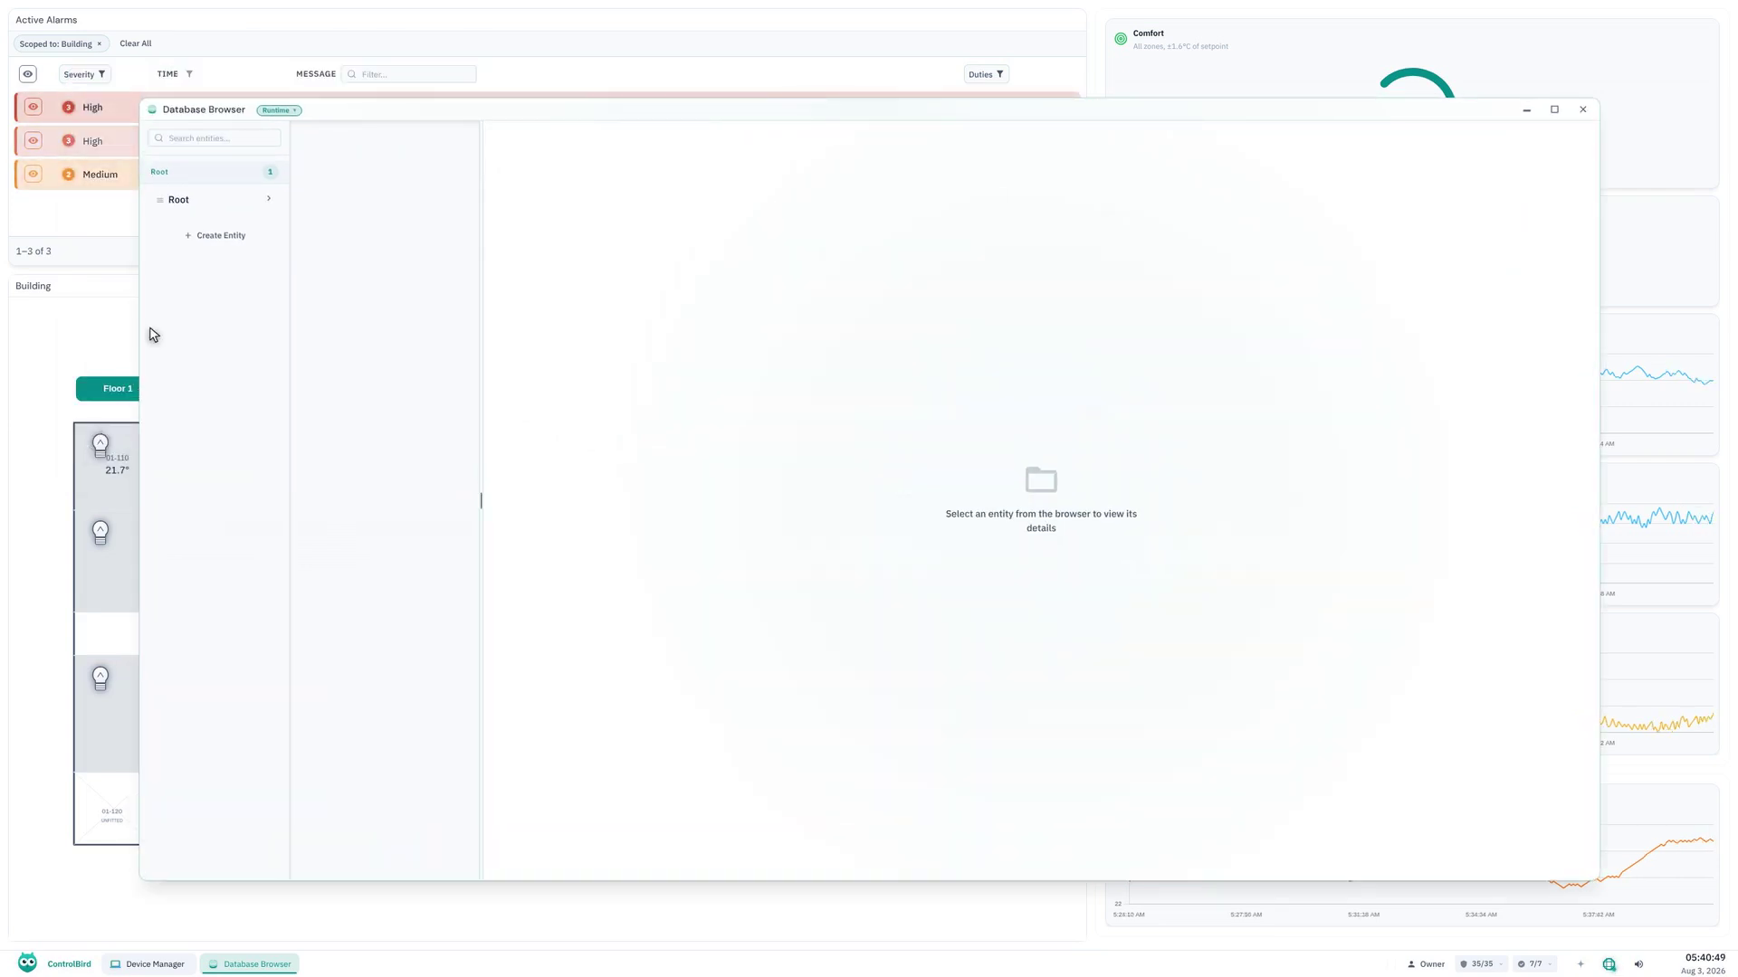
left_click(217, 205)
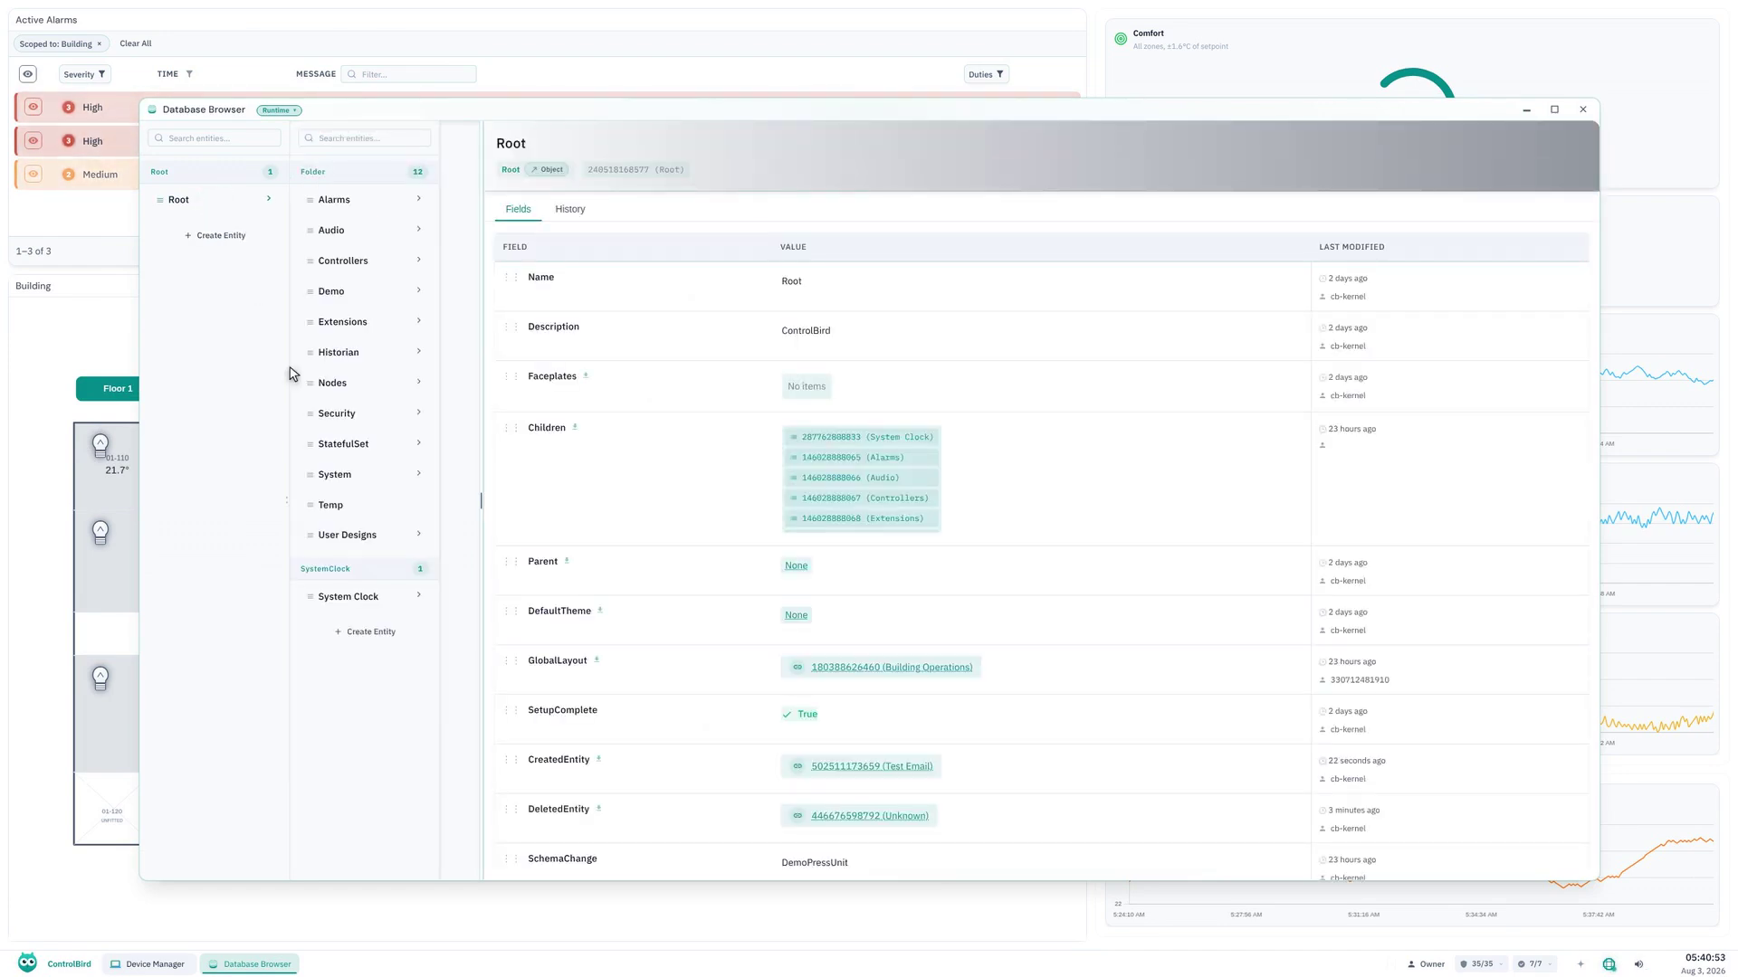
left_click(367, 534)
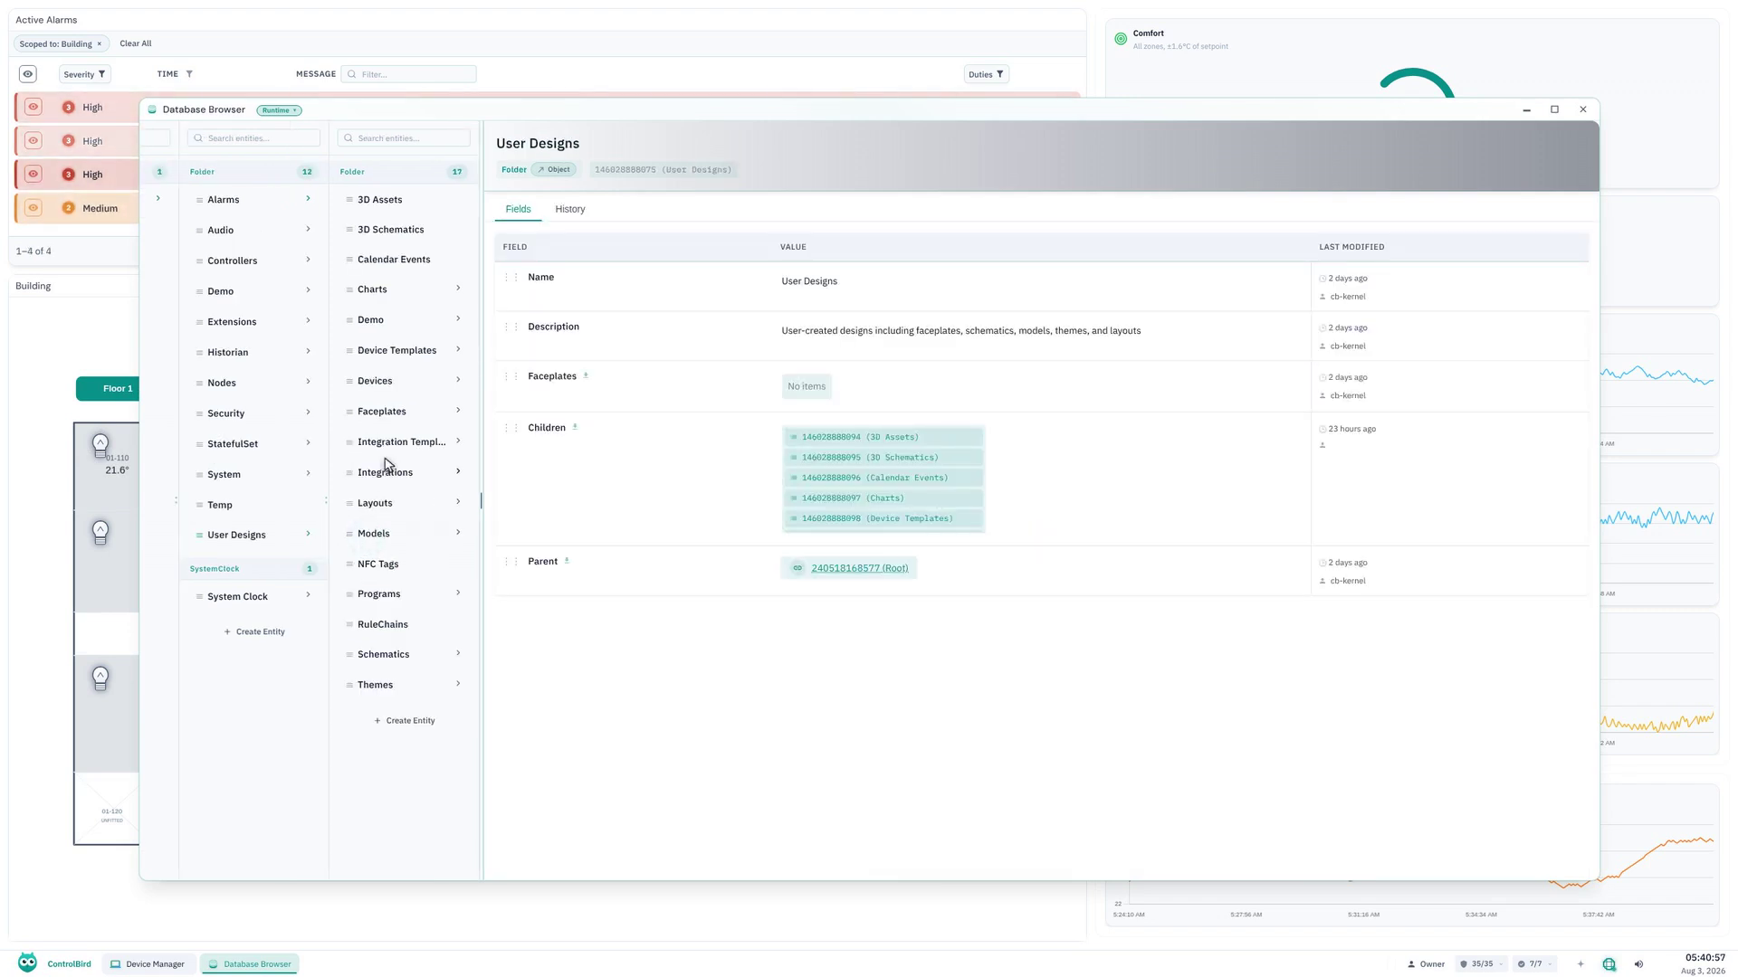
left_click(407, 386)
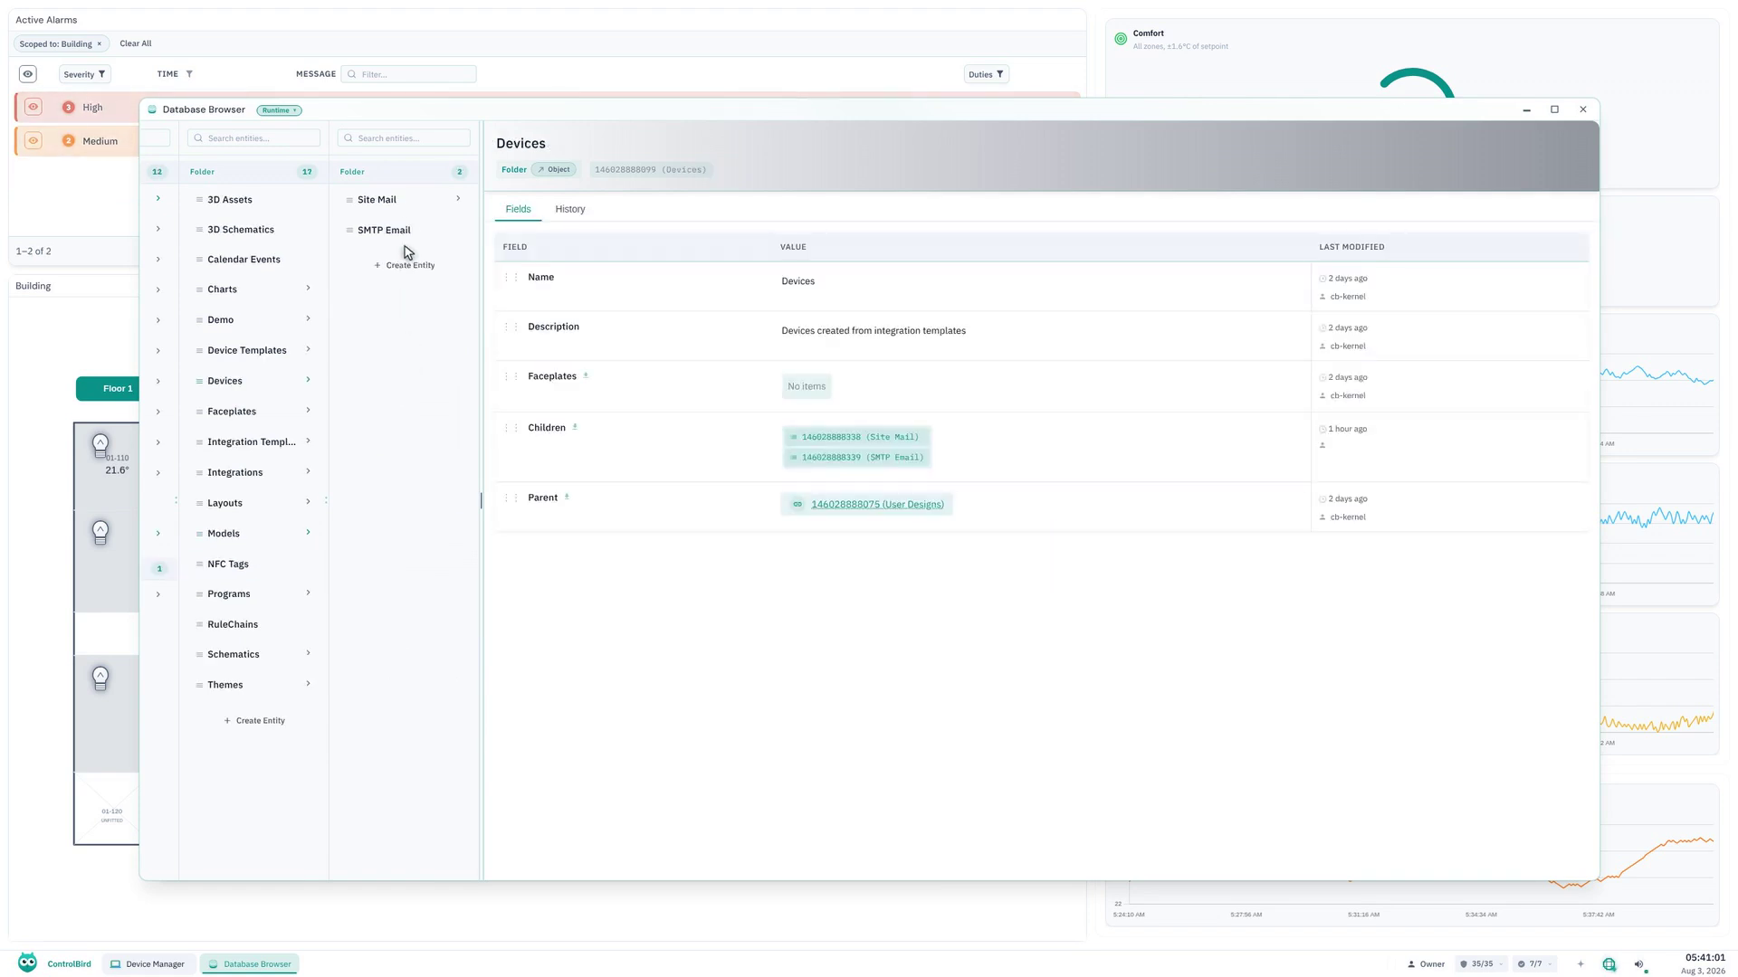
left_click(405, 207)
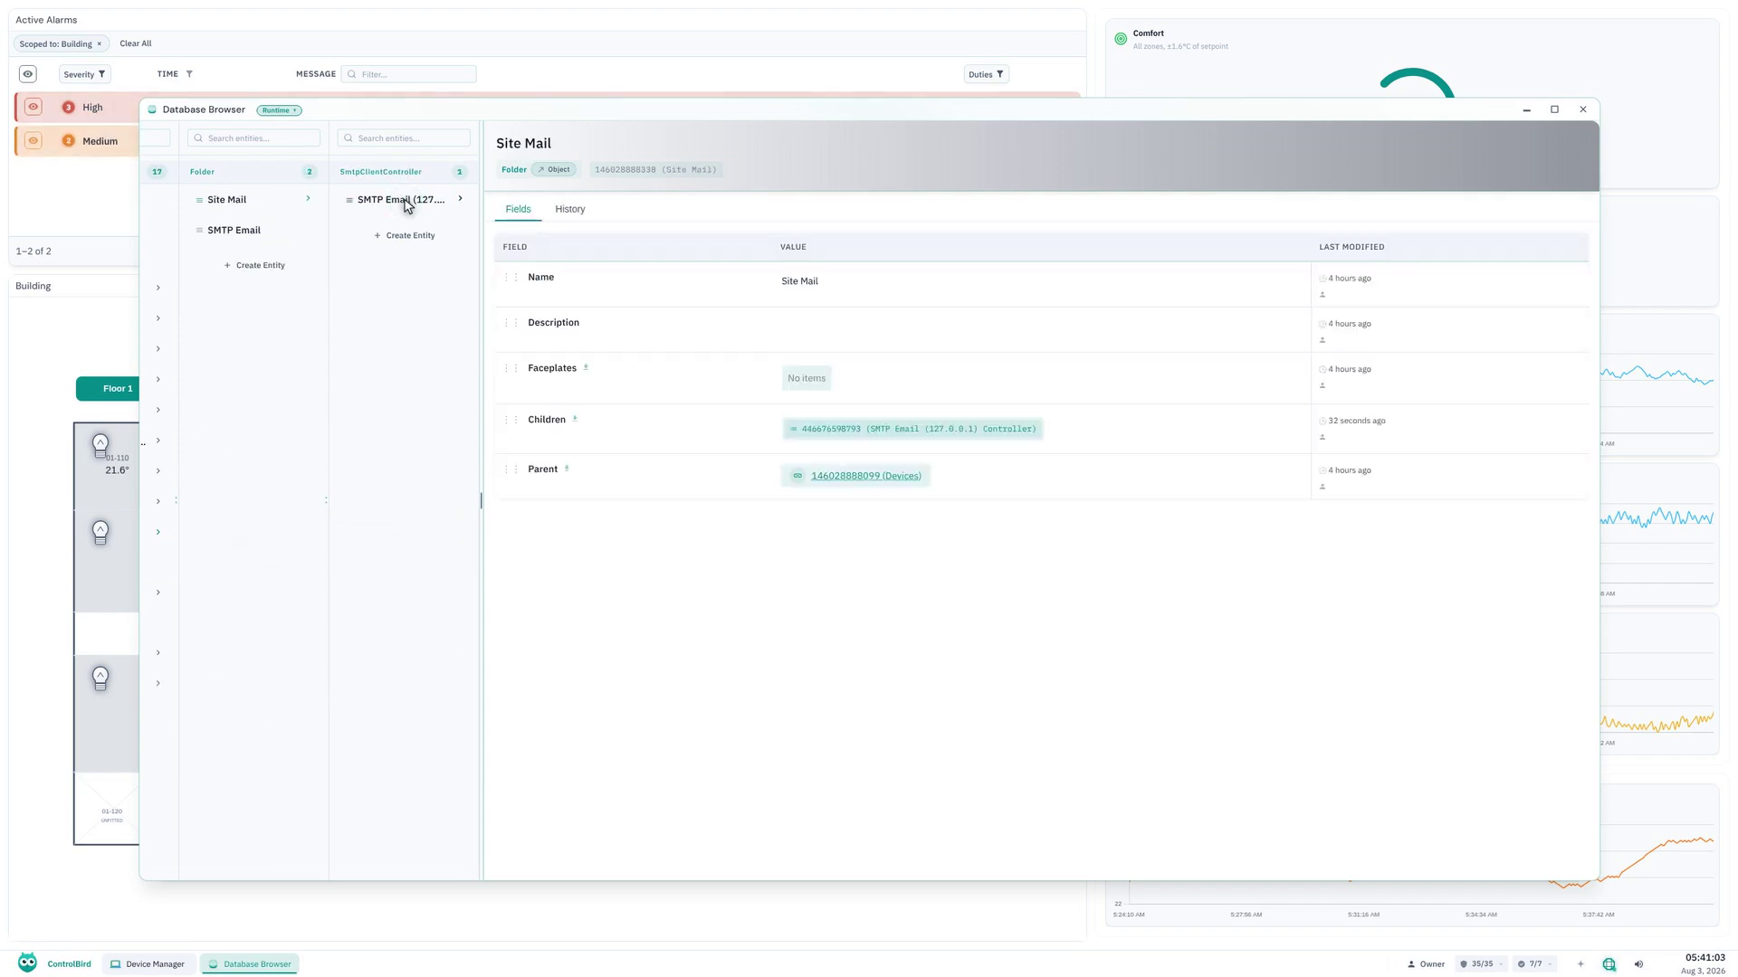
left_click(404, 205)
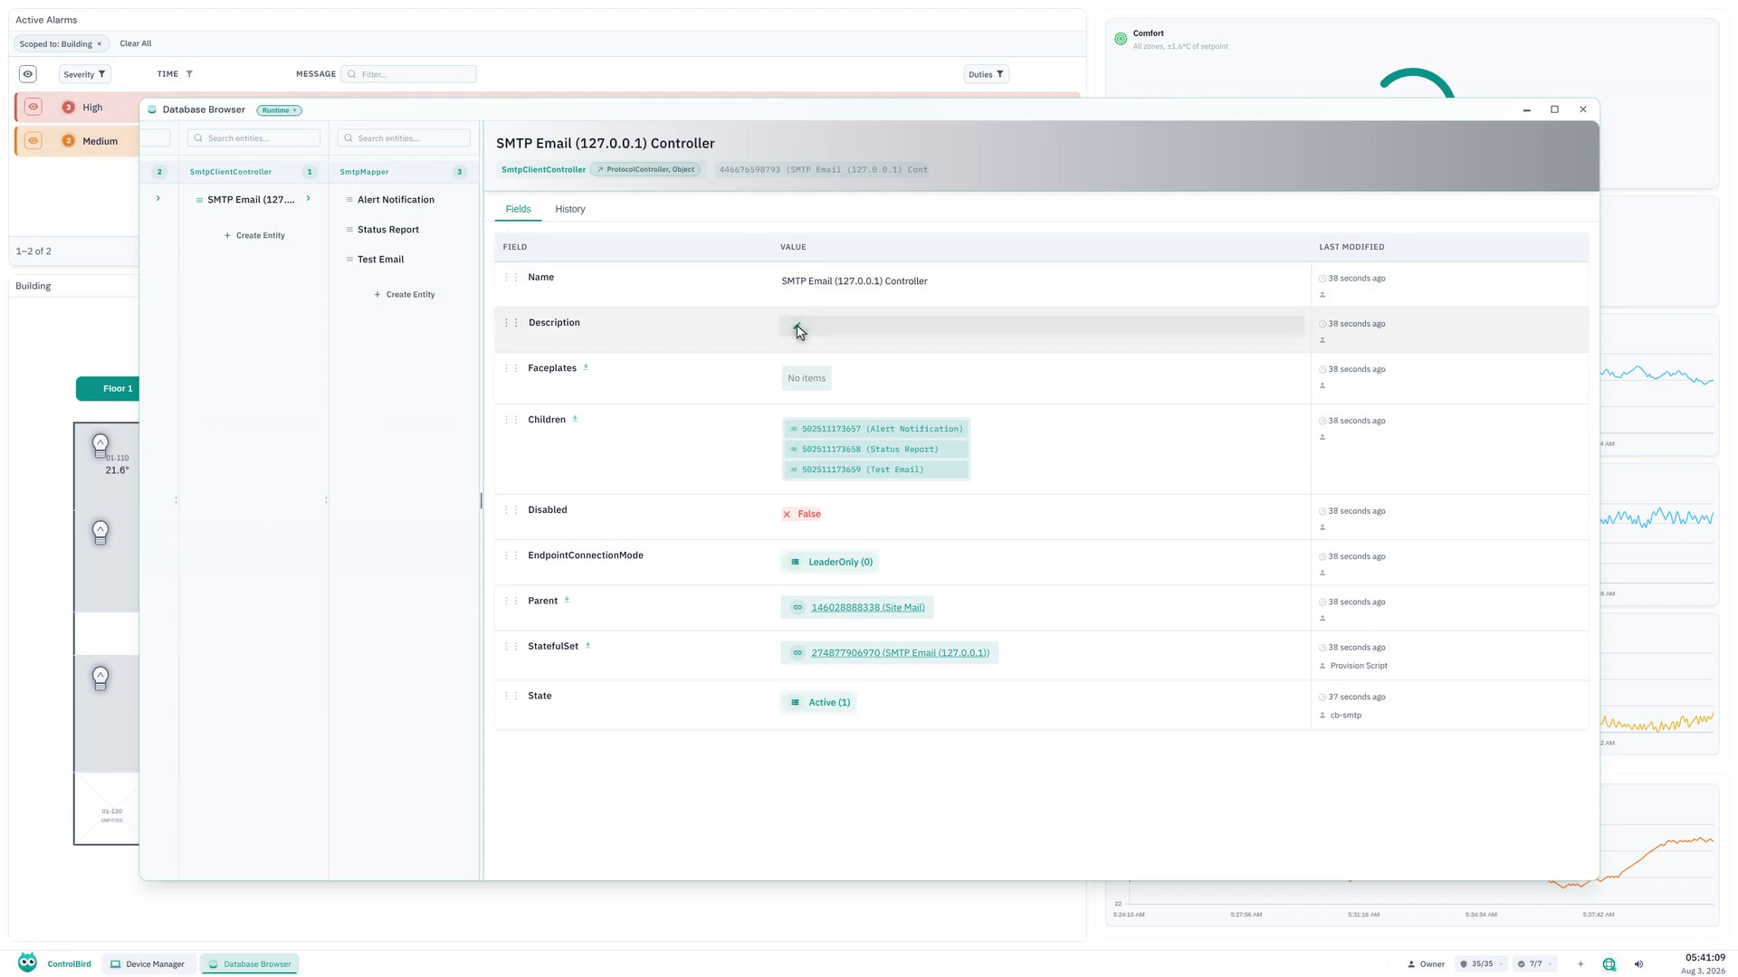
Set the SMTP controller's description to "AHU-01 supply filter differential pressure high" and save it.
left_click(798, 331)
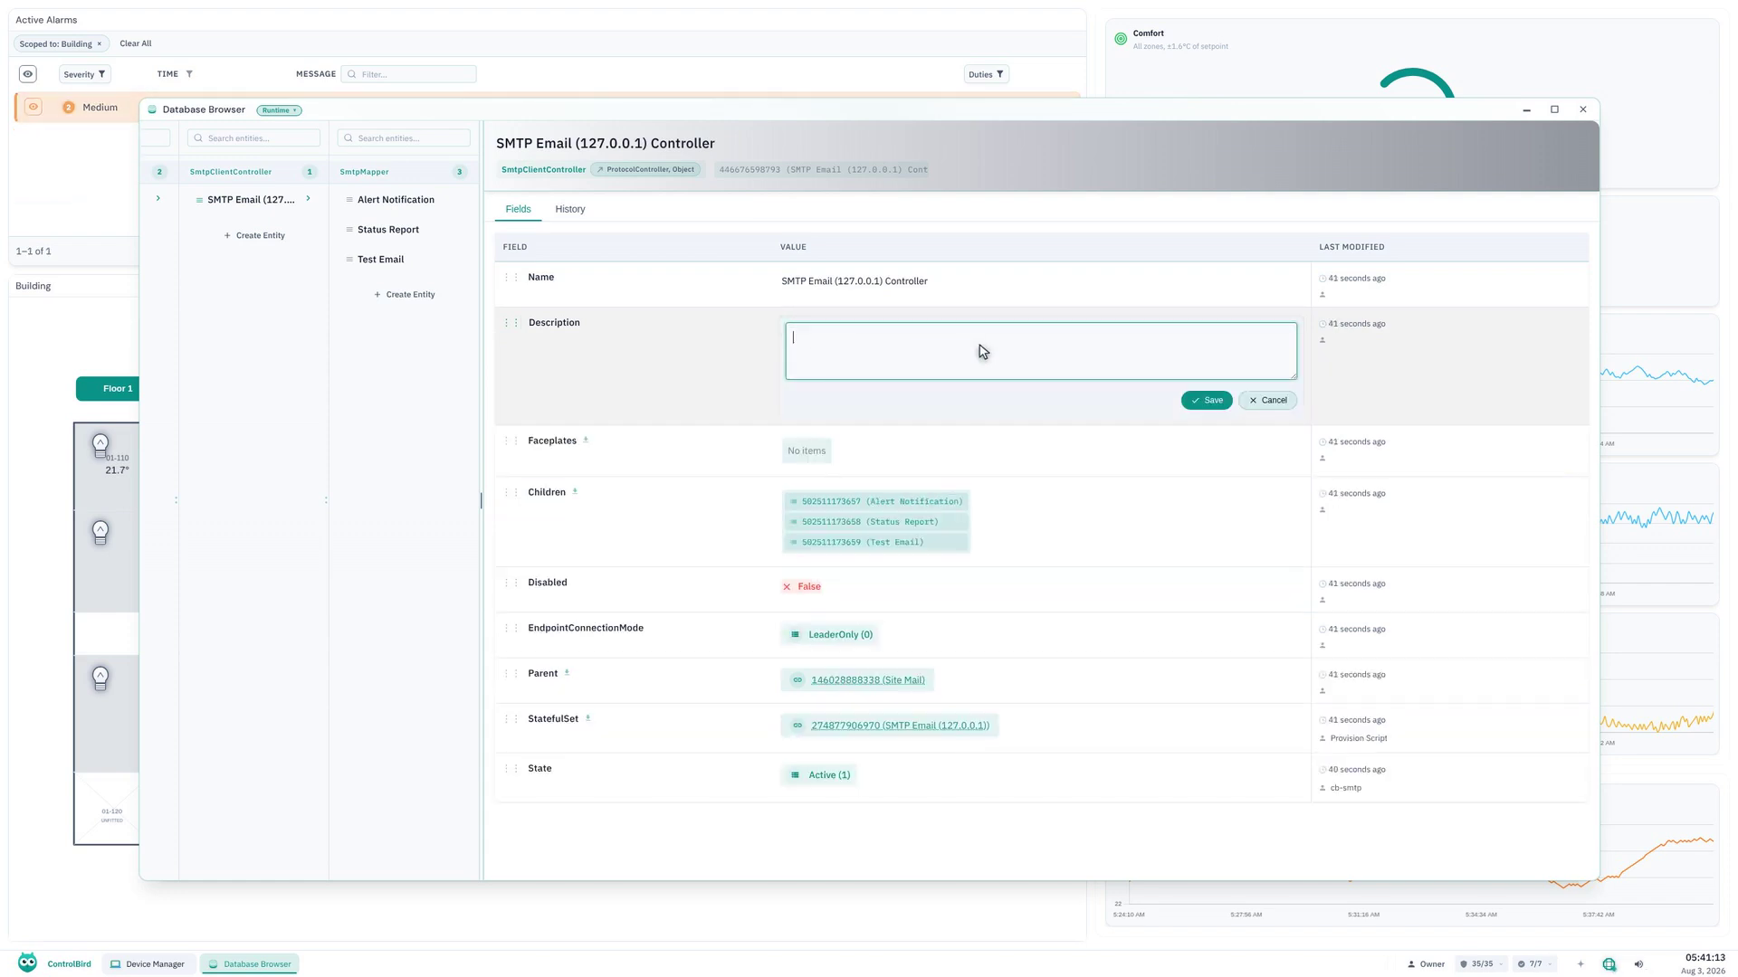
type("AHU-01 supply filter differential pressure high")
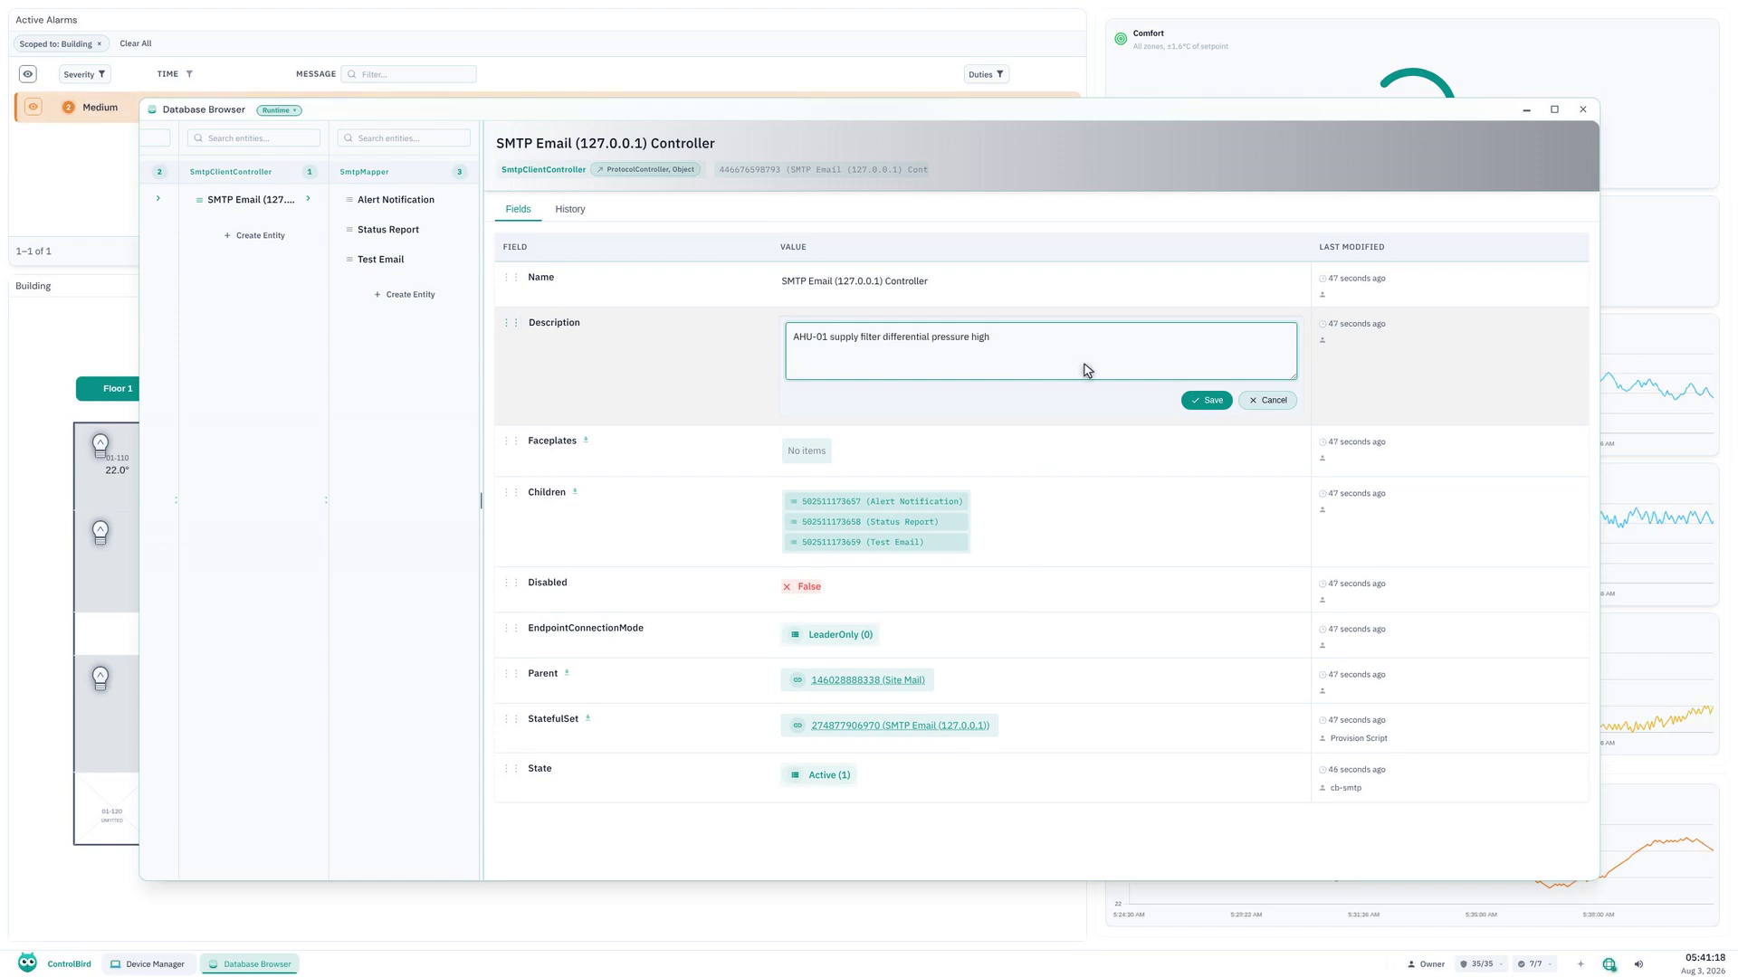
left_click(1207, 401)
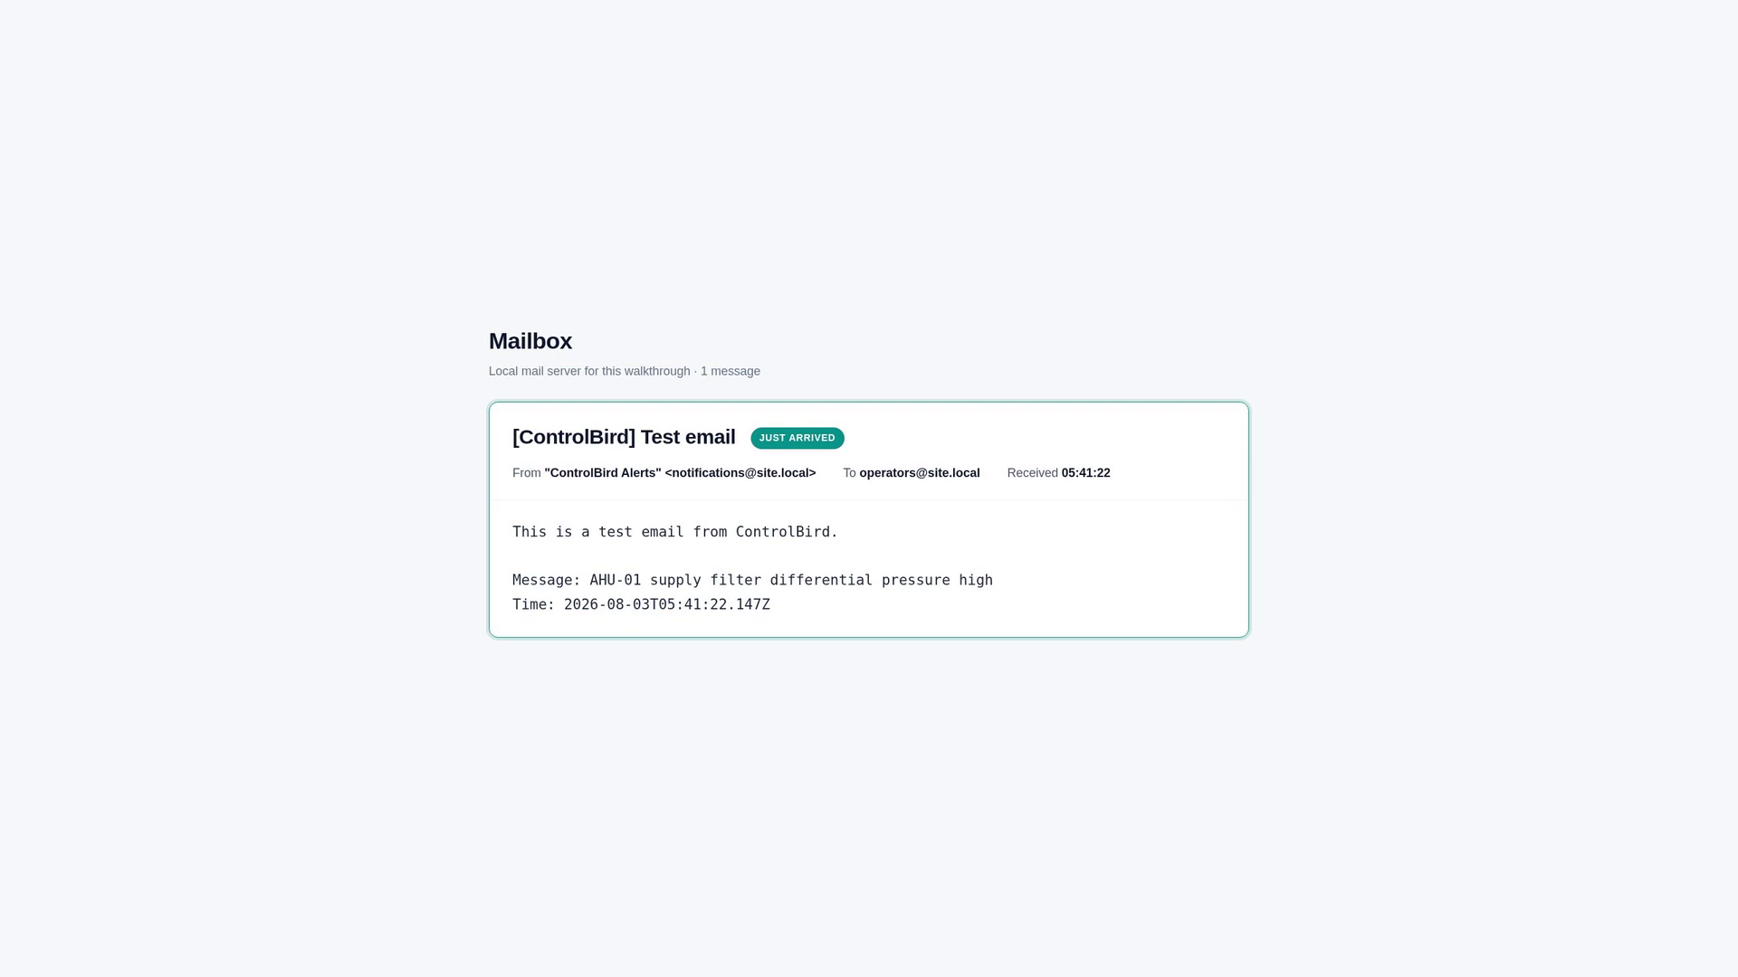